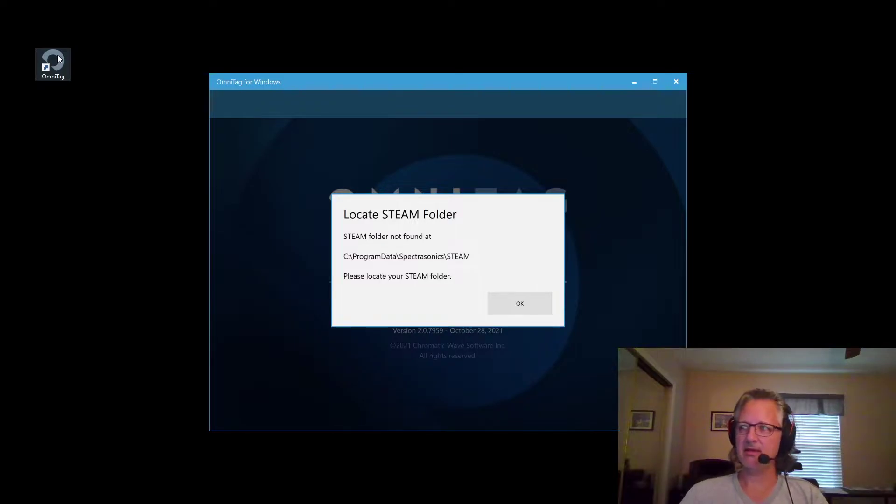
Set the STEAM folder location to the STEAM folder inside Documents.
drag(330, 80, 212, 32)
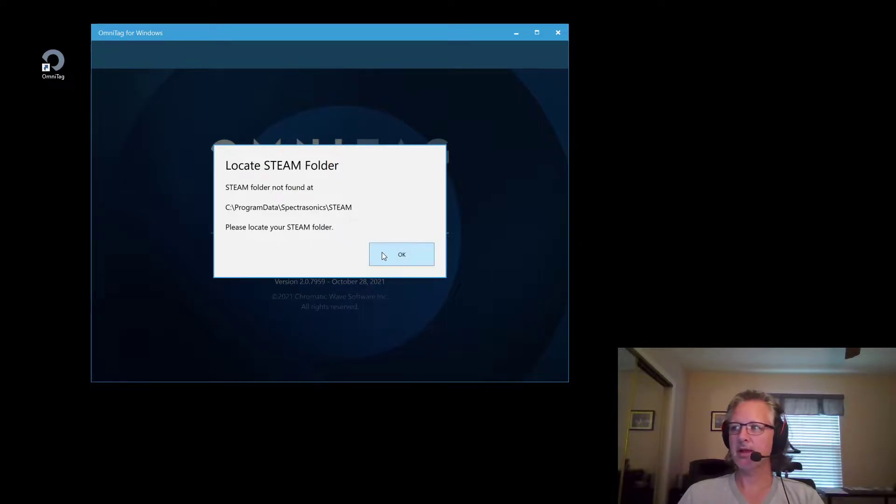
click(401, 257)
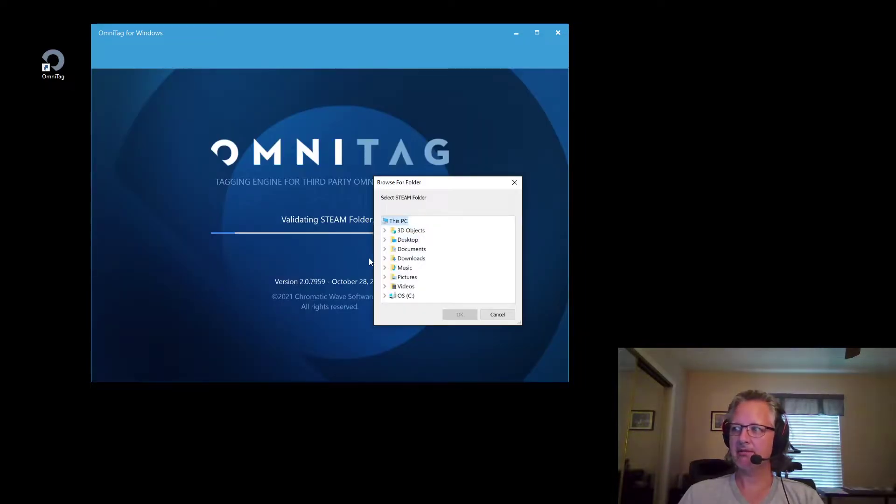
click(385, 251)
scroll(411, 275, down, 6)
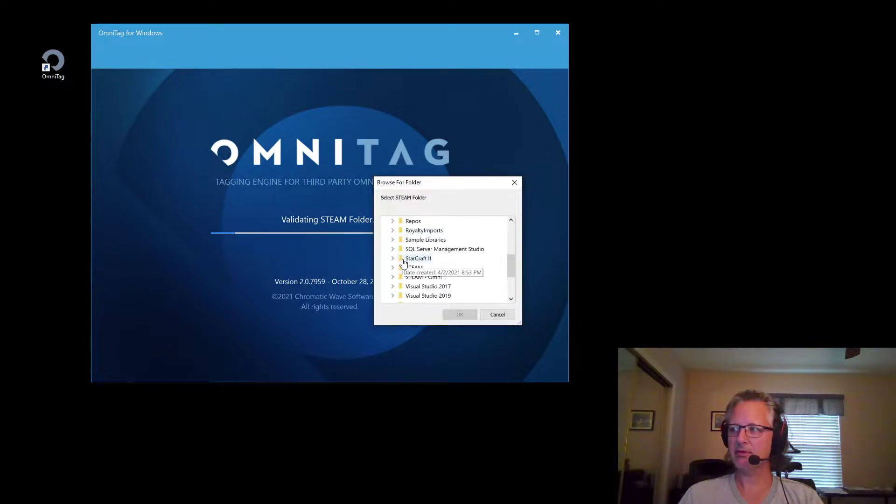
double_click(413, 268)
click(455, 316)
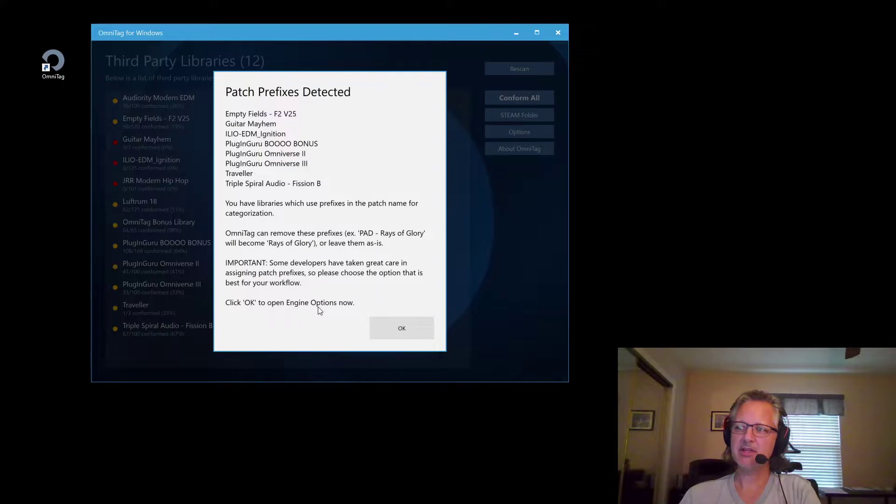
Accept the engine options with patch name prefix removal enabled and the warning before conforming prefixed libraries disabled.
click(402, 330)
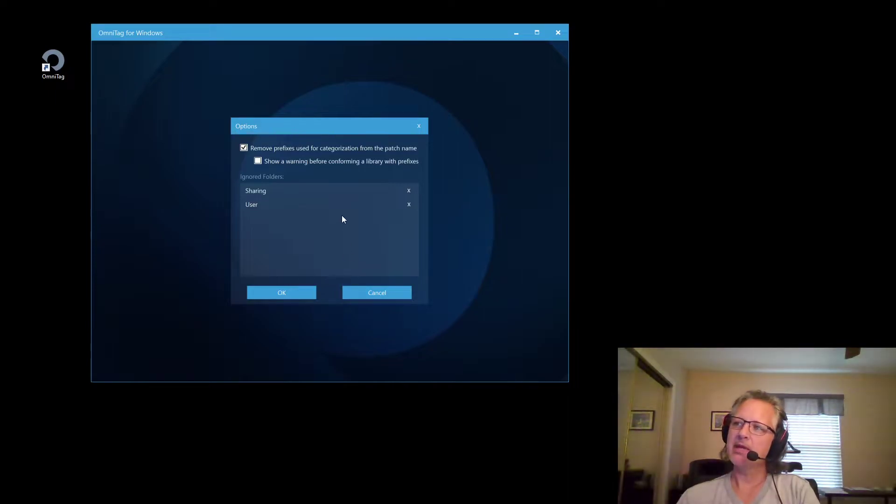
click(257, 161)
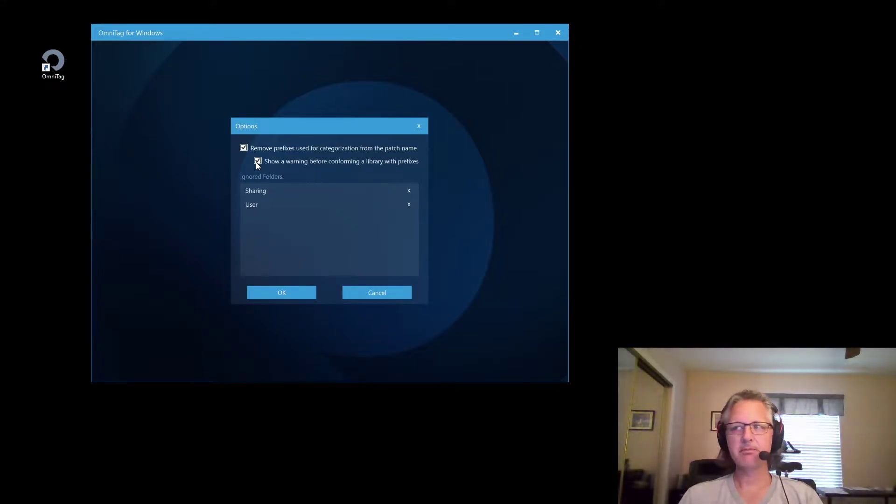
click(256, 161)
click(246, 148)
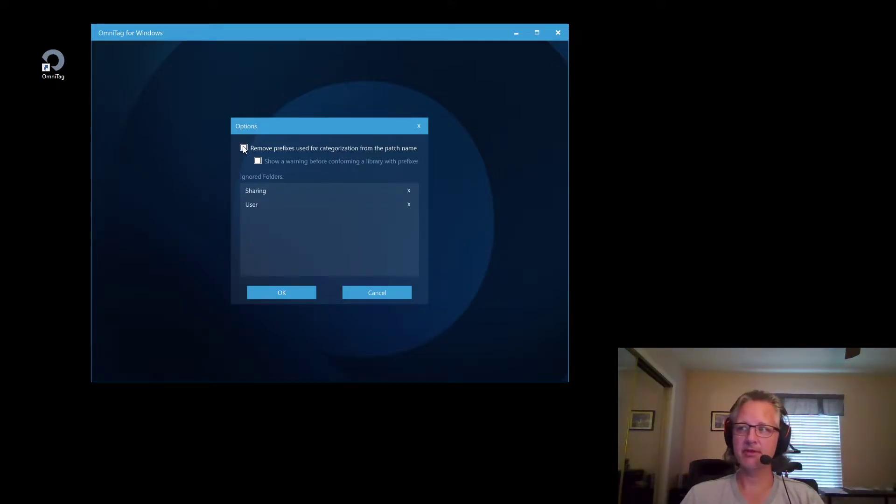
click(243, 148)
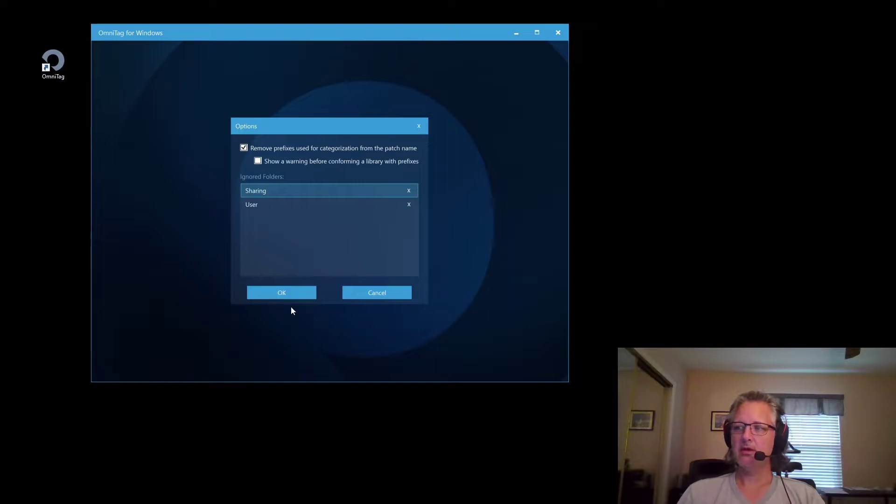
click(294, 293)
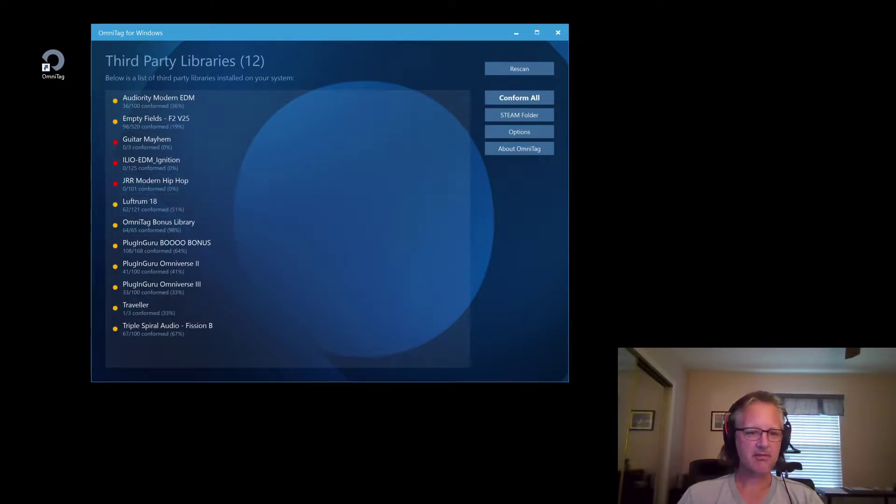
Check the library folders inside the Patches folder in File Explorer and rescan the third party libraries in OmniTag.
key(alt+Tab)
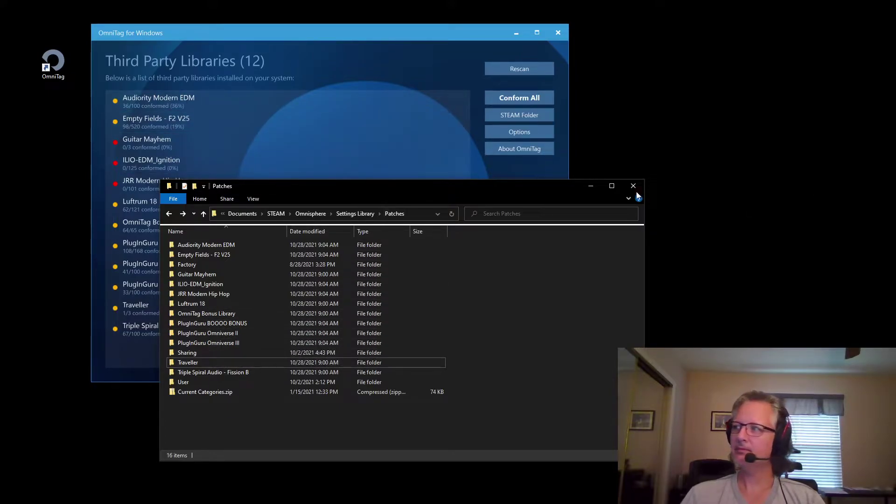
click(589, 191)
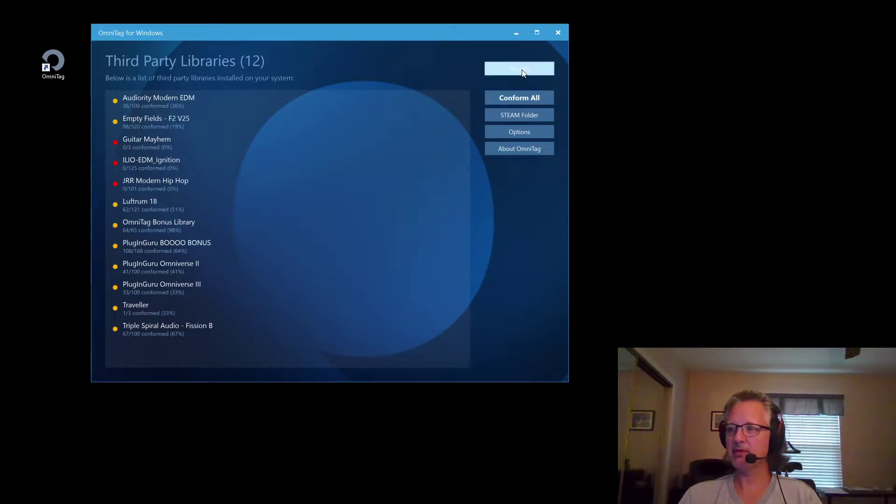
click(521, 70)
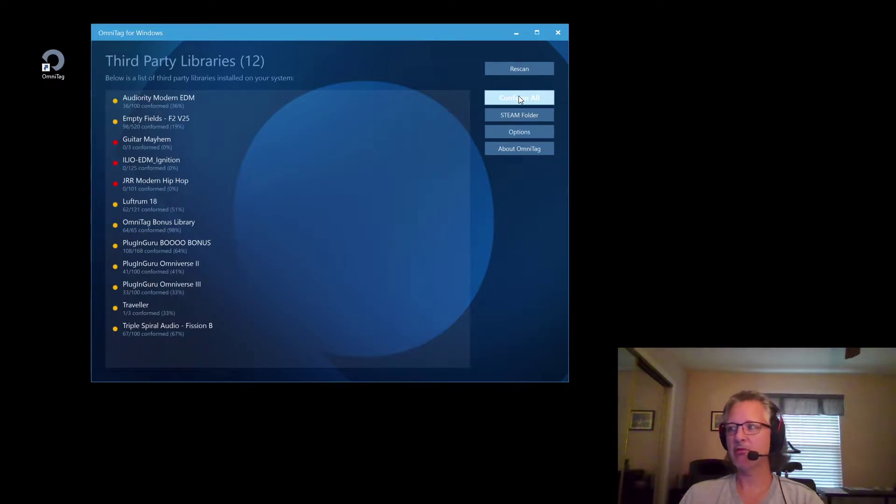
Review the STEAM folder details, including its location, installed products and the list of loaded tags.
click(508, 118)
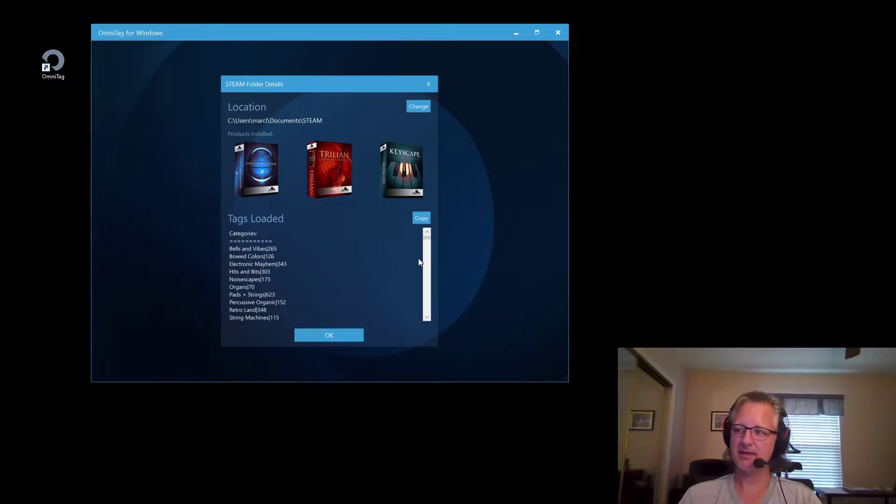
drag(427, 240, 427, 258)
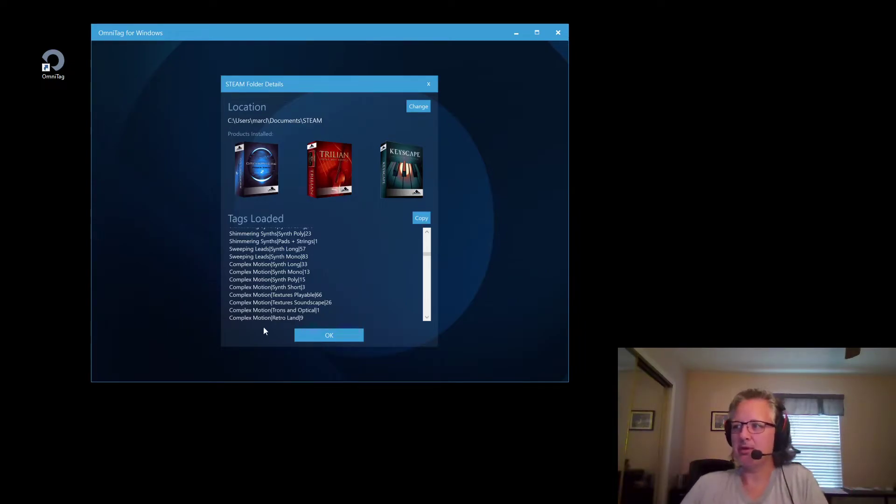
click(340, 336)
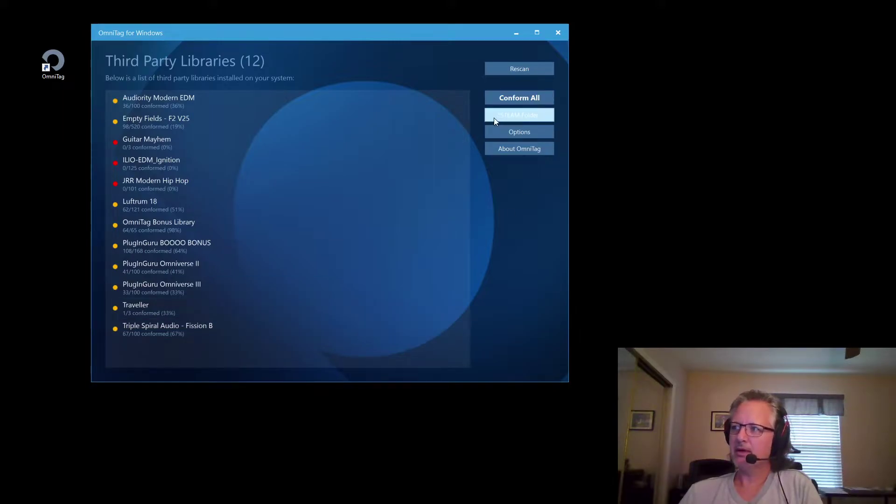
Look over the prefix and ignored folder options without changing them, and view the program's version information.
click(513, 132)
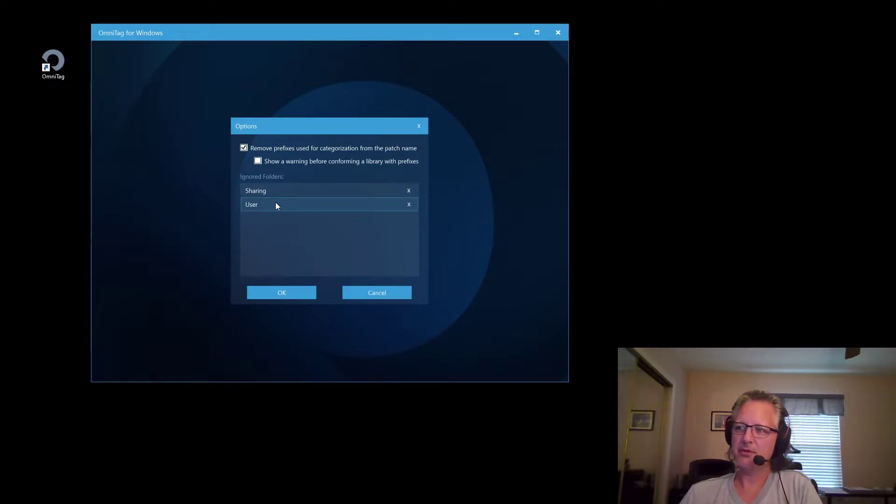
click(379, 293)
click(521, 149)
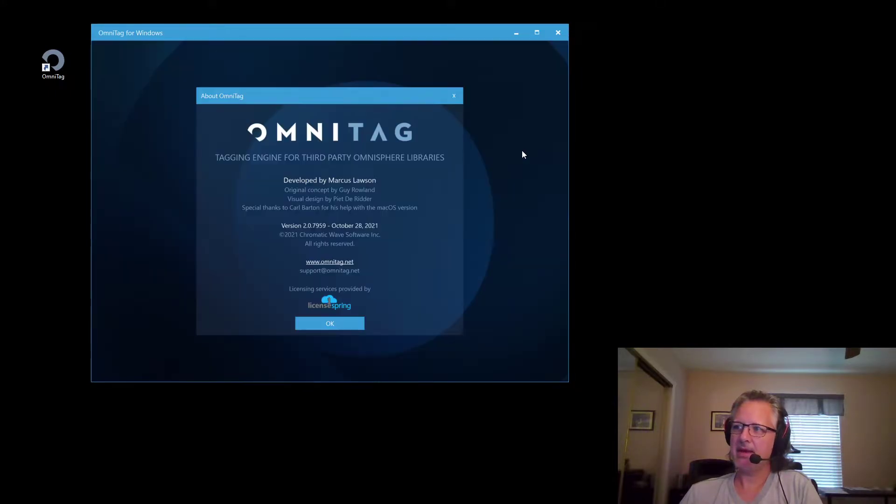
click(341, 323)
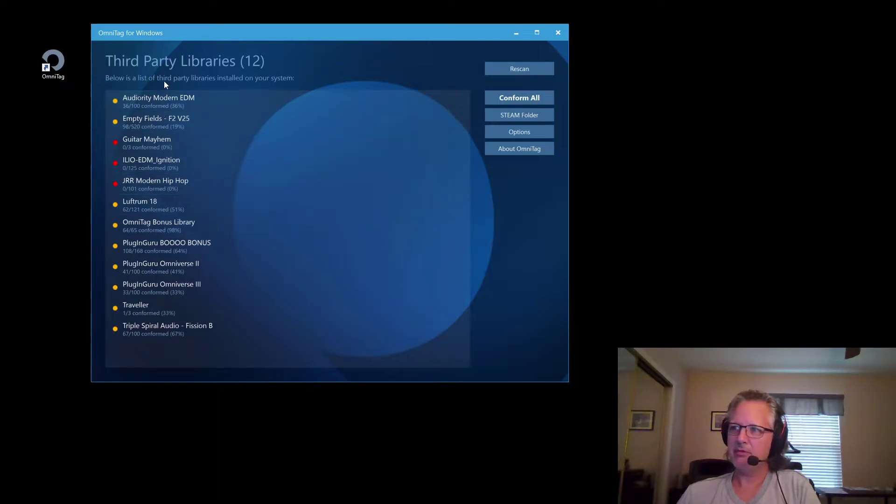
Exclude the Audiority Modern EDM library from scanning and conforming by ignoring it.
mouse_move(202, 100)
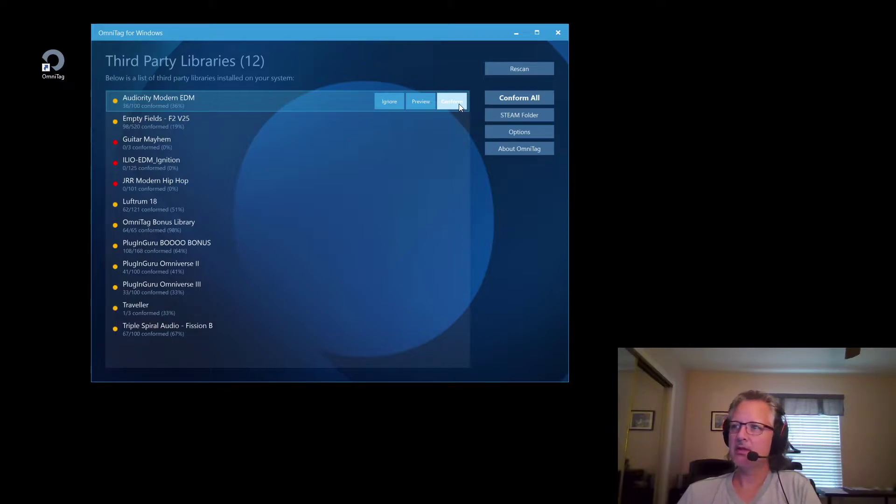
click(388, 102)
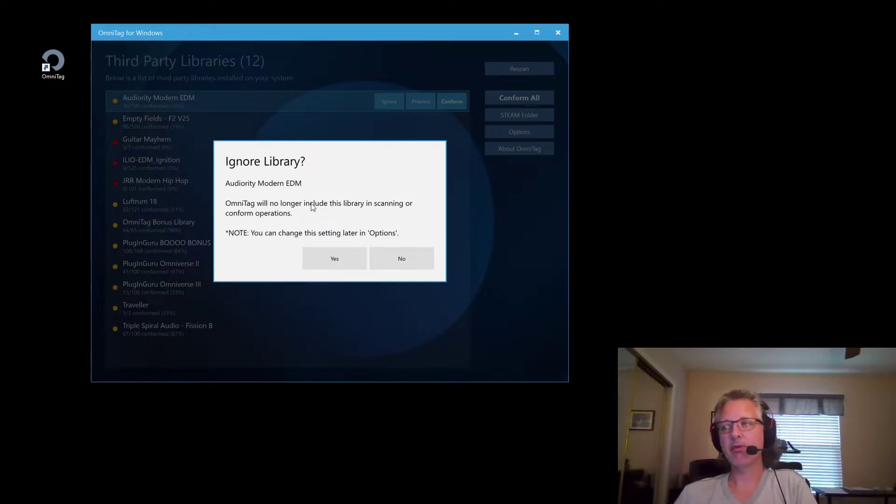
click(312, 259)
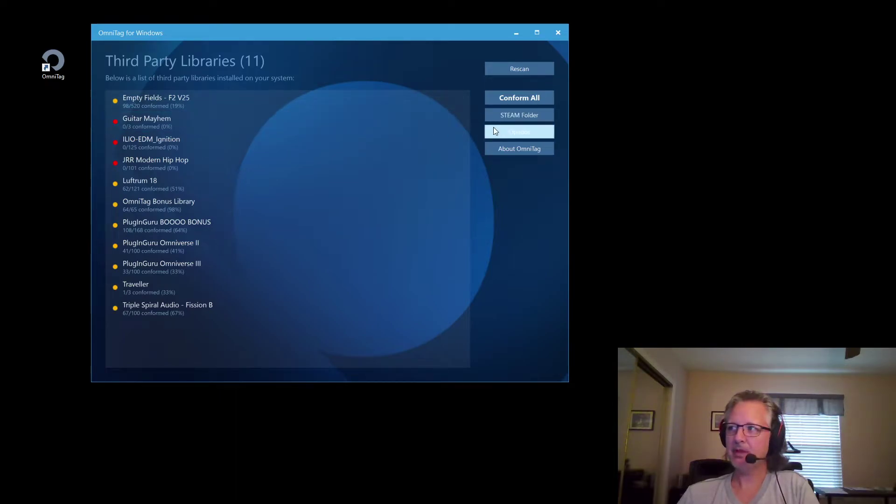
Remove Audiority Modern EDM from the ignored folders in the options.
click(516, 133)
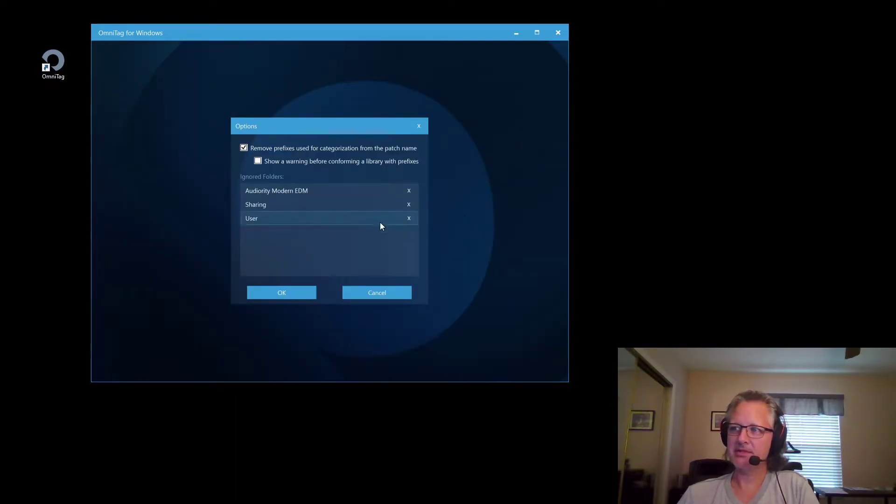
click(410, 192)
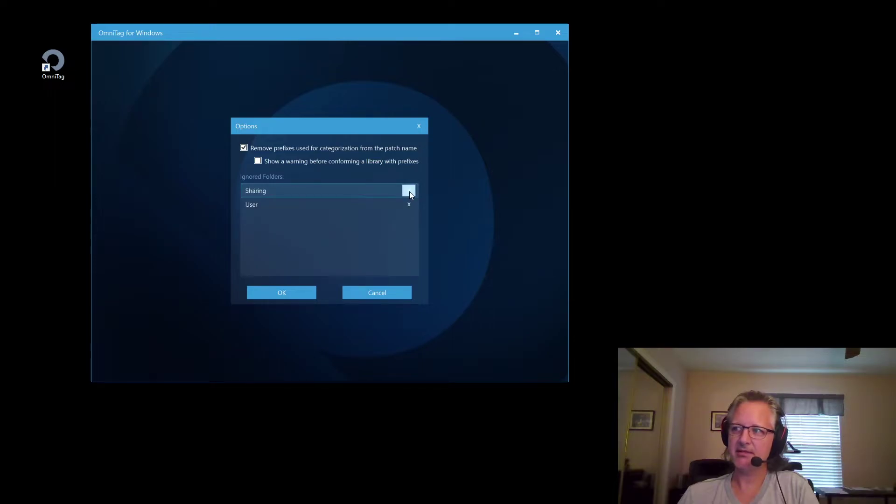
click(286, 293)
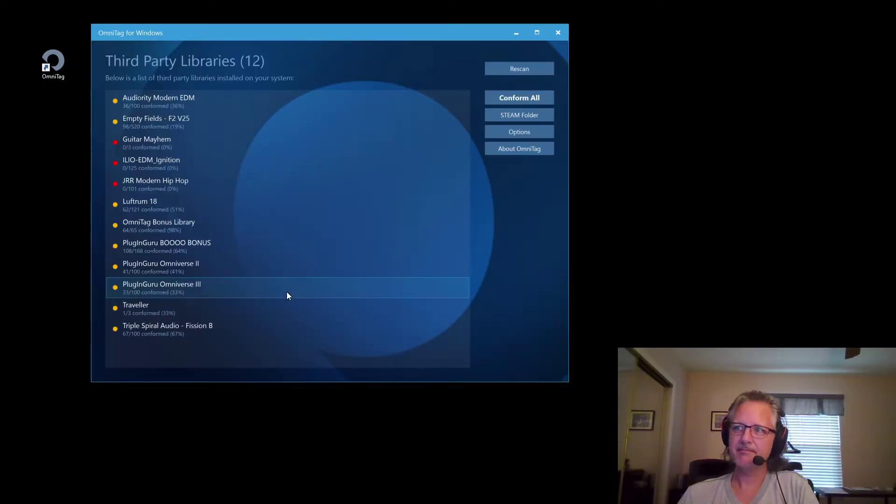
Preview the conform changes for the Audiority Modern EDM library and advance to the third patch, Bentropy.
click(220, 100)
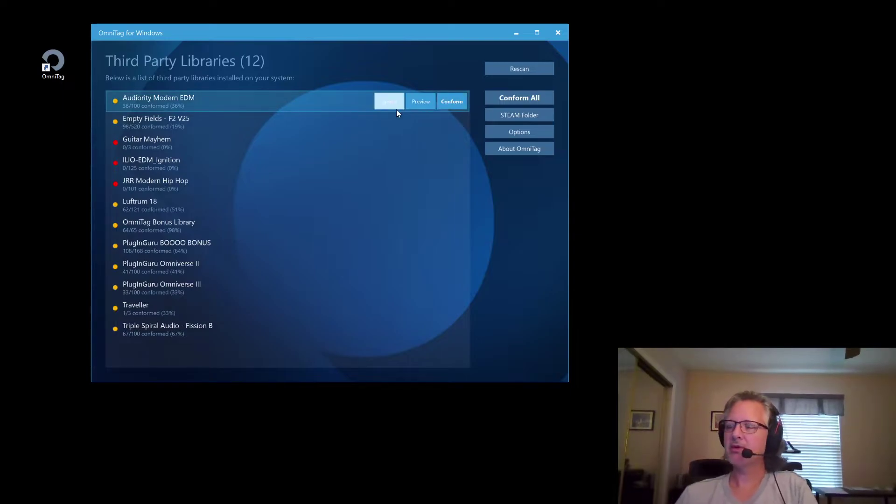
click(418, 101)
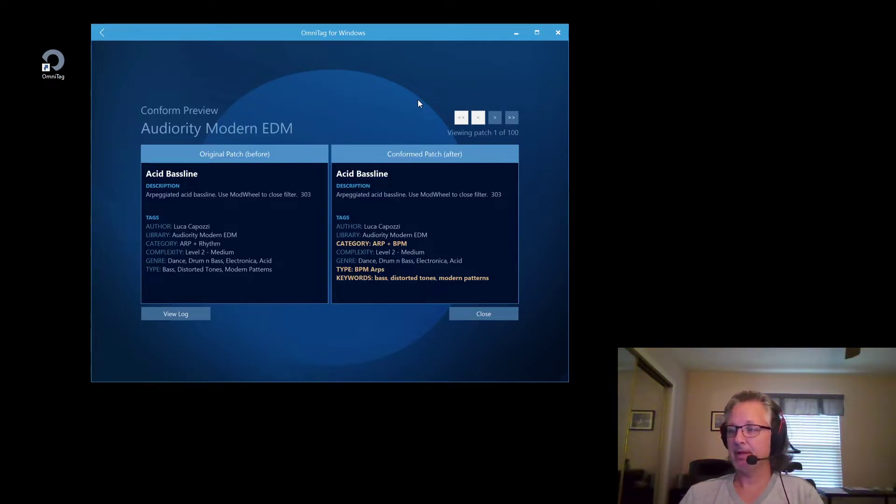
click(496, 119)
click(495, 119)
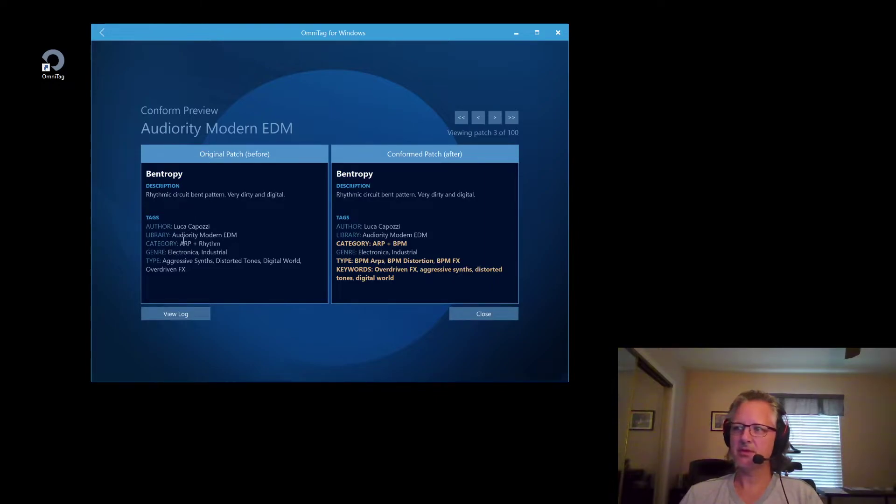
Compare Bentropy's original and conformed category tags and highlight its conformed type tags.
drag(180, 244, 220, 244)
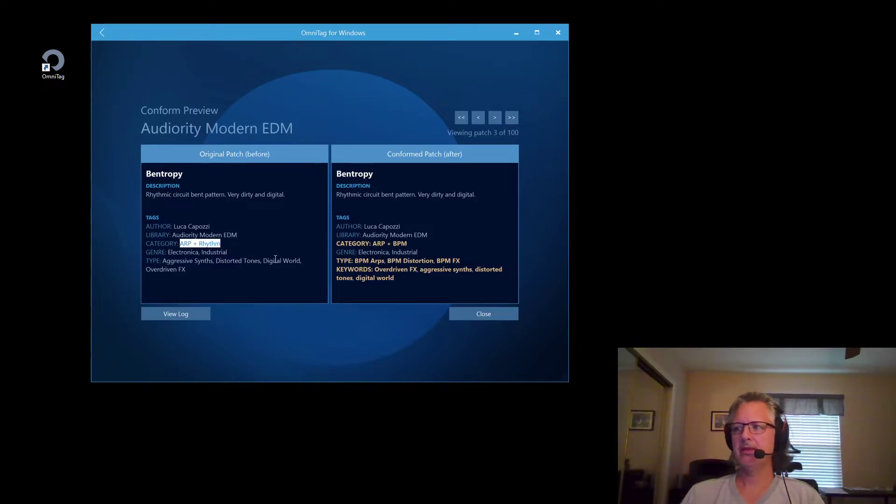
drag(373, 244, 413, 246)
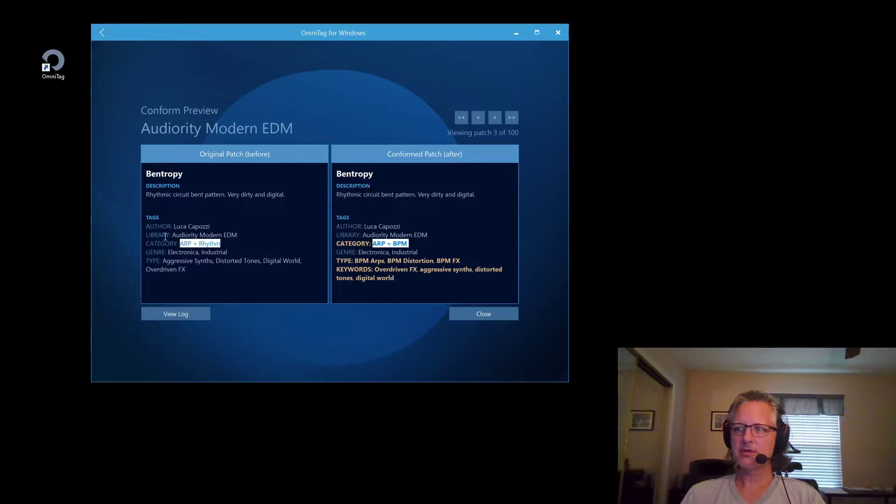
click(181, 243)
drag(181, 243, 226, 242)
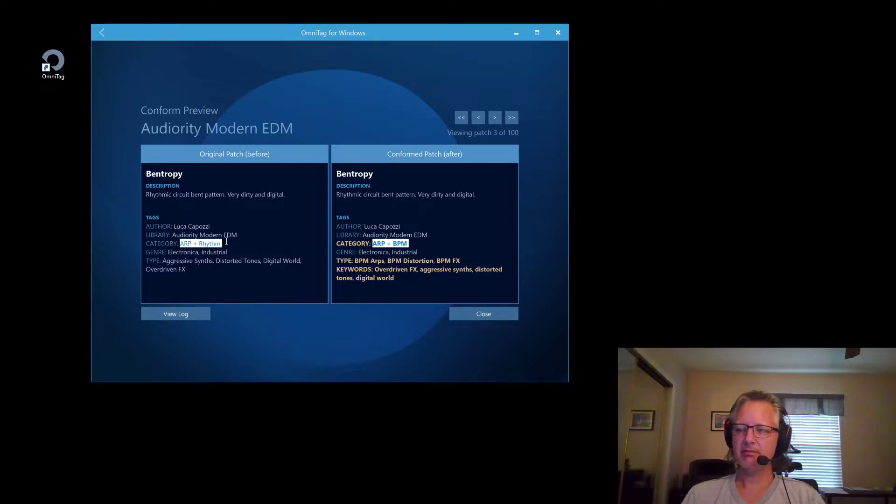
click(378, 246)
drag(373, 244, 415, 243)
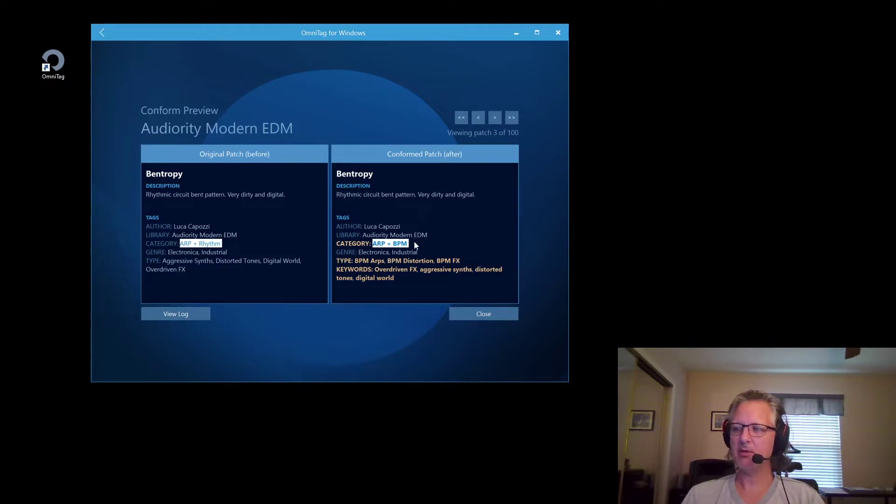
drag(355, 260, 470, 263)
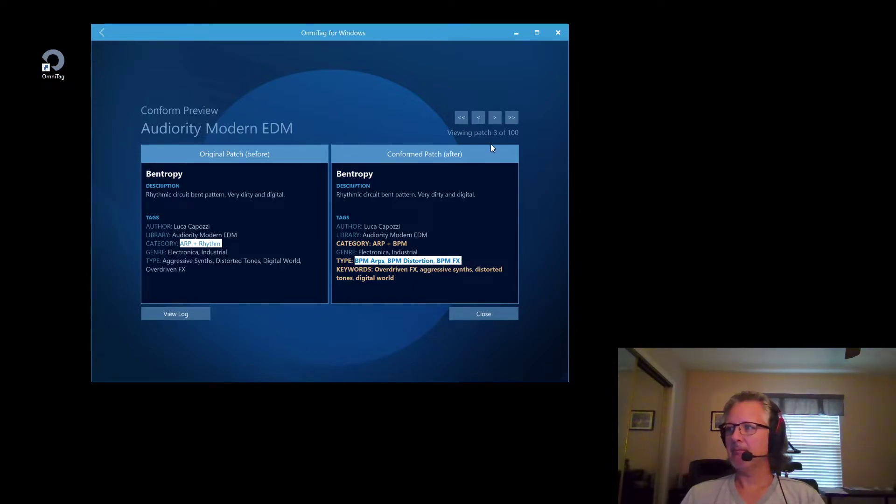
Browse the before and after tags of the following Audiority Modern EDM patches up to patch 12, Filth Kick.
click(494, 117)
click(495, 117)
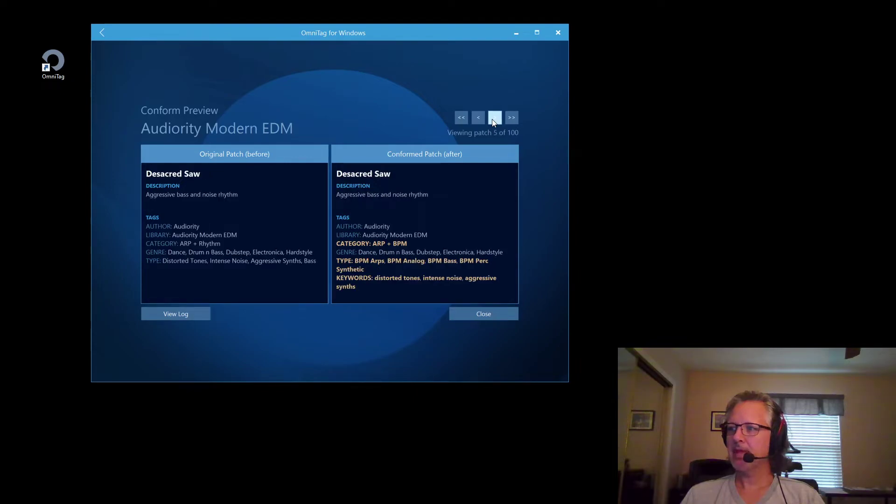
click(493, 118)
click(494, 119)
click(494, 119)
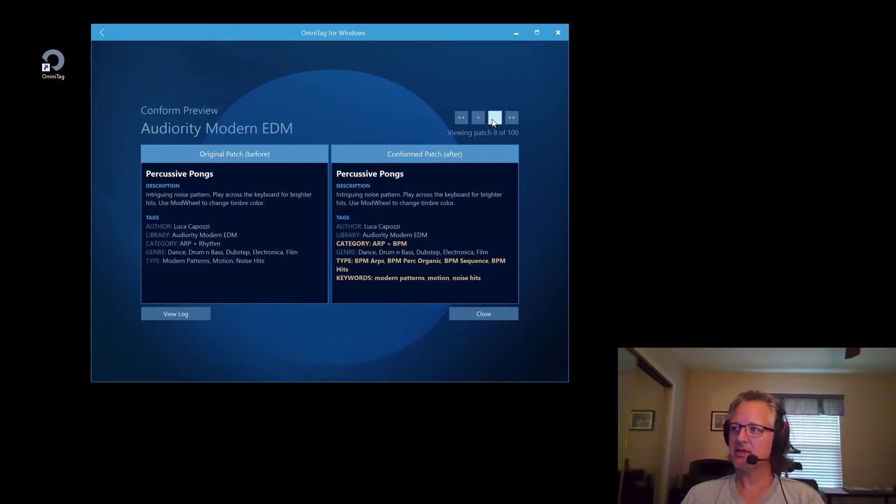
click(494, 119)
click(494, 119)
click(494, 119)
click(494, 119)
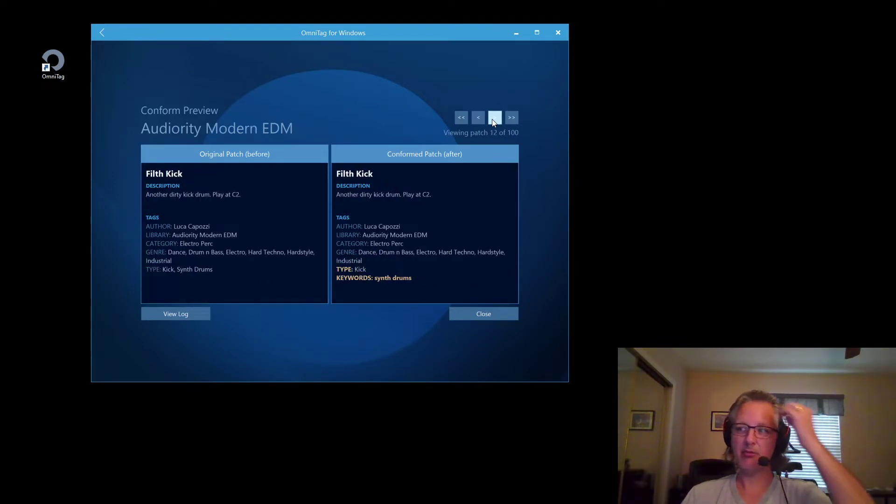
Browse the Audiority Modern EDM preview through patch 15, Sensei Snare, and jump to the last patch, Out of There.
click(495, 117)
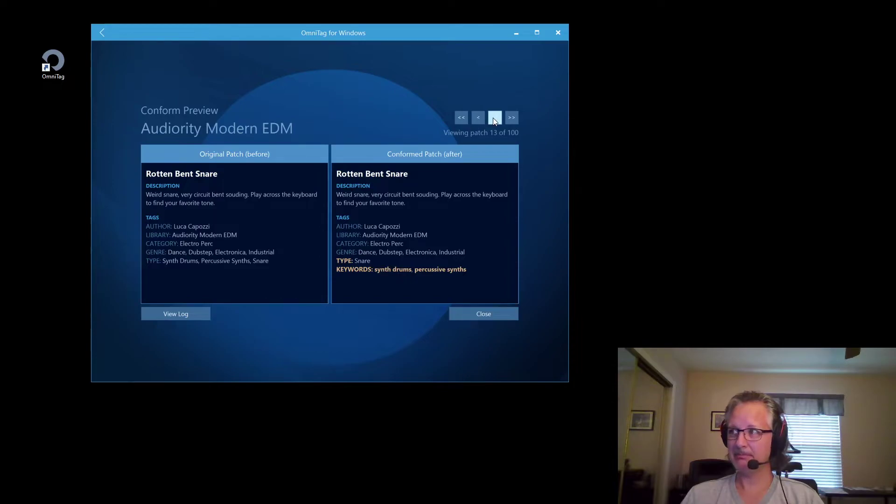
click(493, 119)
click(494, 119)
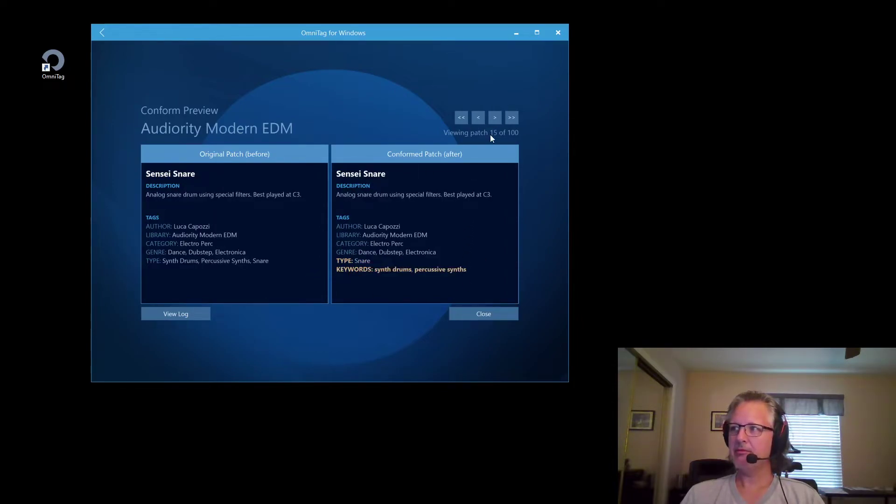
click(512, 118)
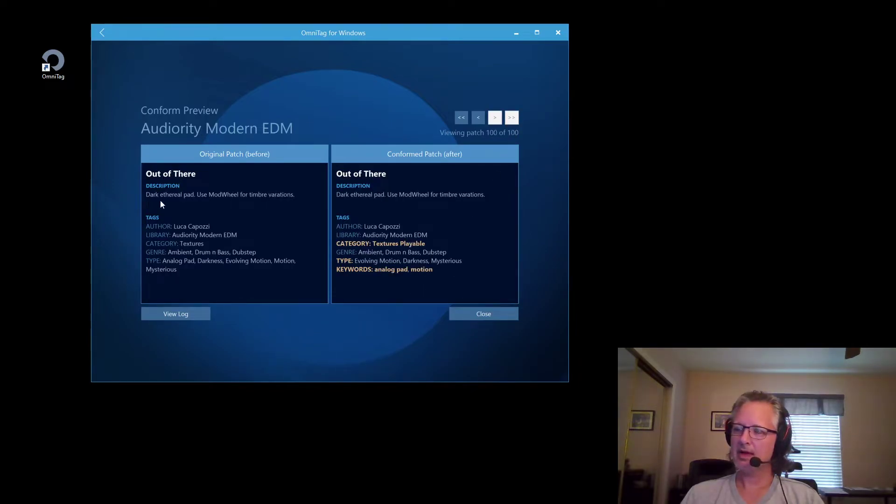
Read the conform log for Out of There and close the Audiority Modern EDM preview.
click(172, 316)
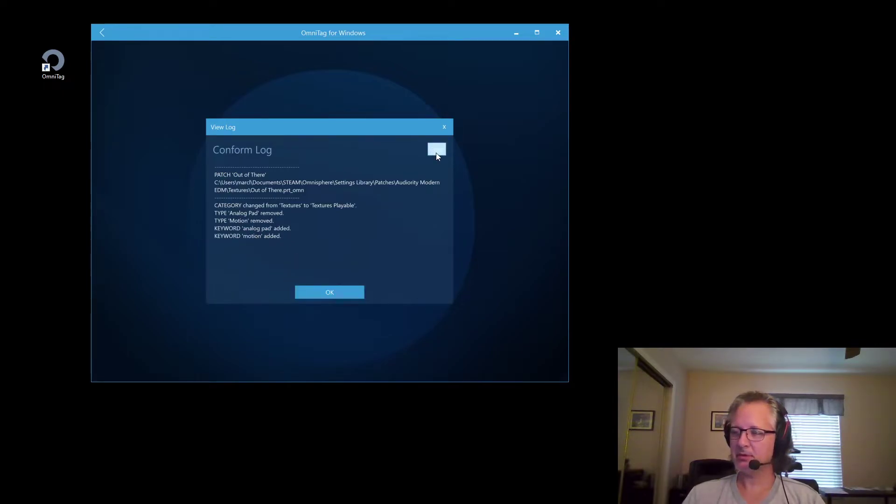
click(332, 291)
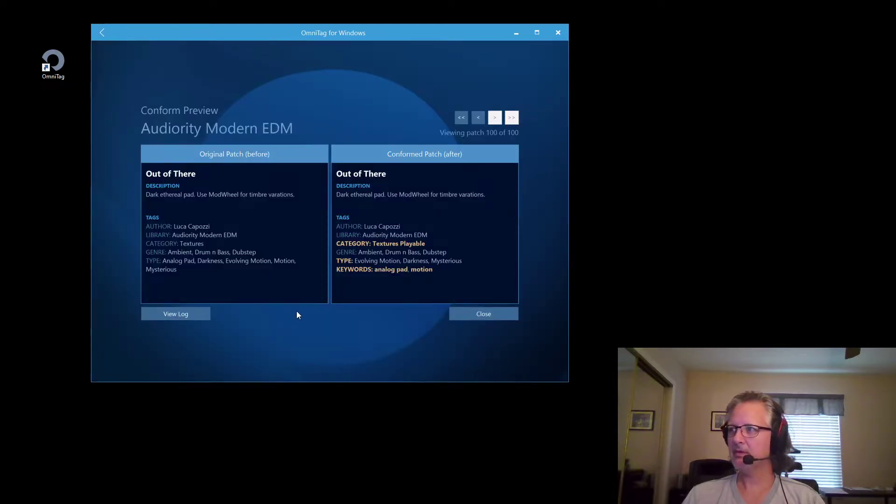
click(464, 318)
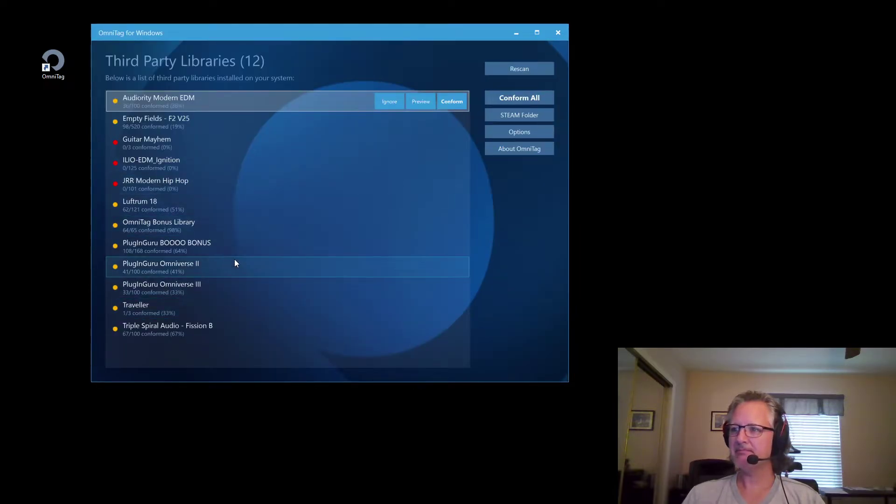
Preview the conform changes for Triple Spiral Audio - Fission B and highlight the first patch's conformed BPM Pulsing type tag.
click(279, 332)
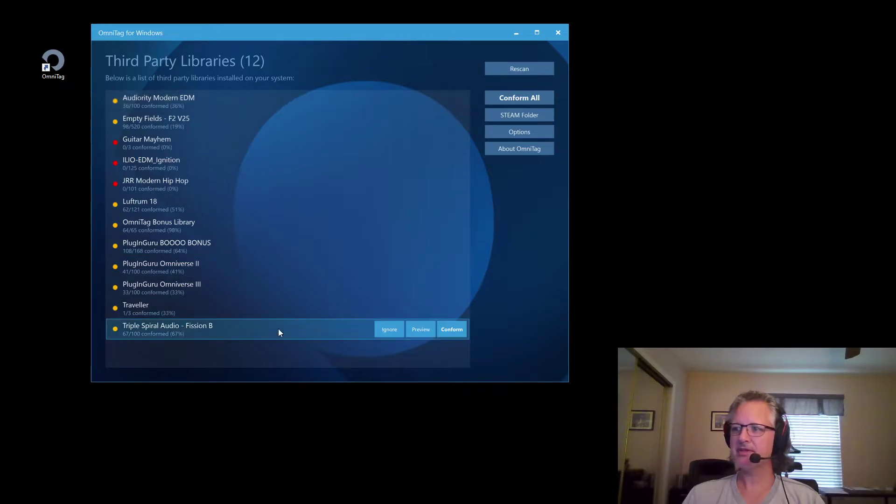
click(421, 329)
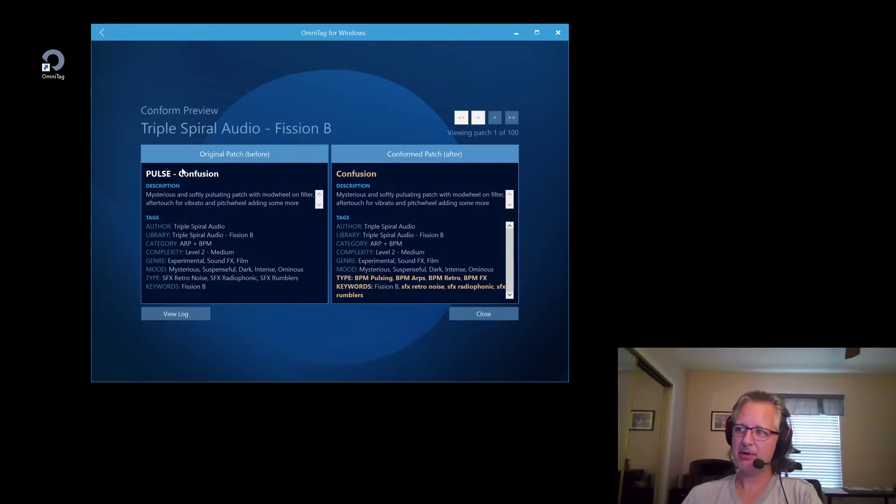
drag(354, 278, 394, 278)
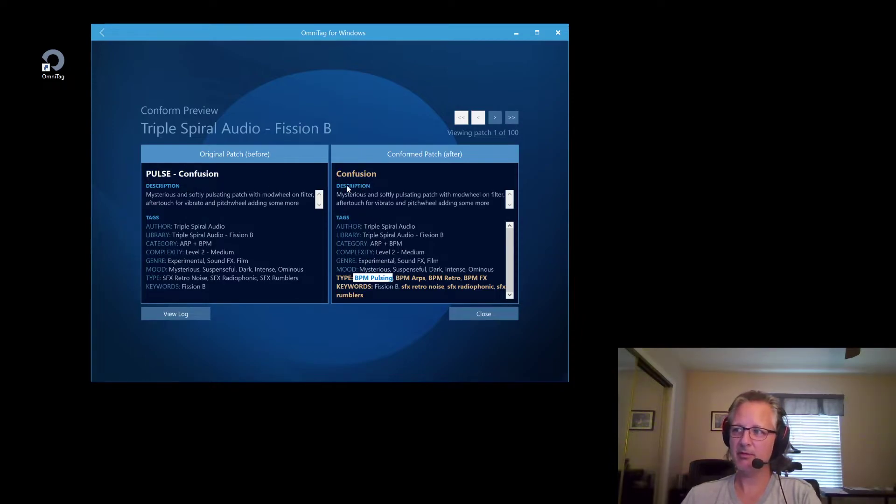
Browse the Fission B patches up to patch 6, Maybe It's Wrong, comparing original and conformed names, and close the preview.
click(492, 120)
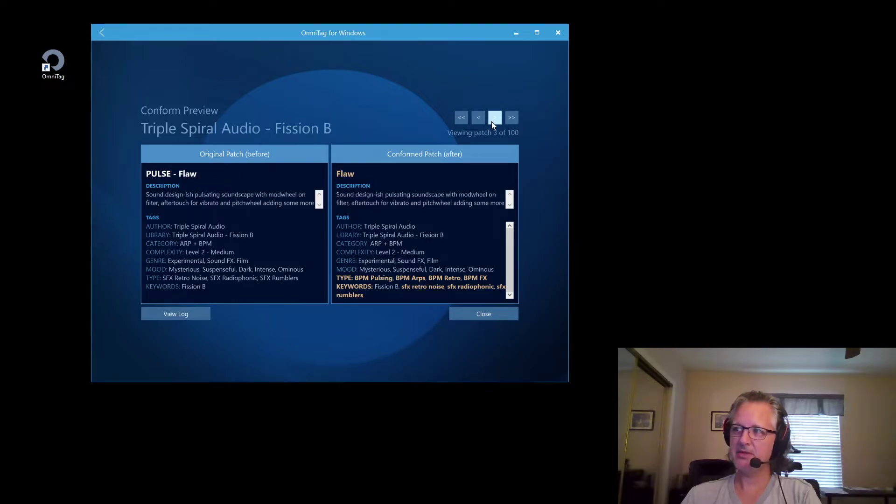
click(494, 119)
click(494, 119)
click(492, 120)
click(491, 121)
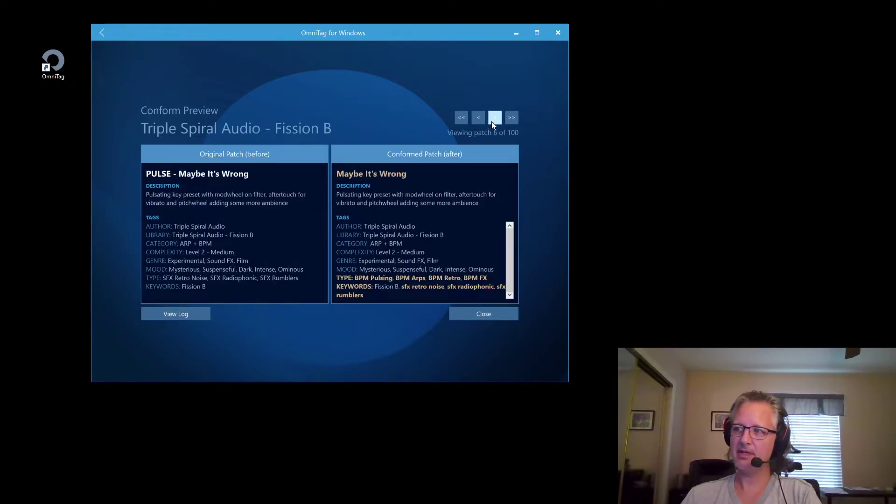
click(475, 317)
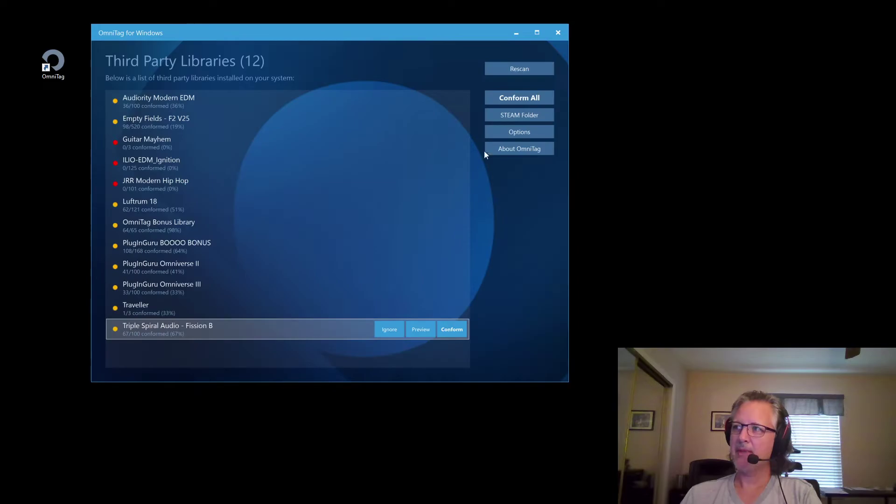
Turn off removing categorization prefixes from the patch name in the options.
click(517, 134)
click(244, 149)
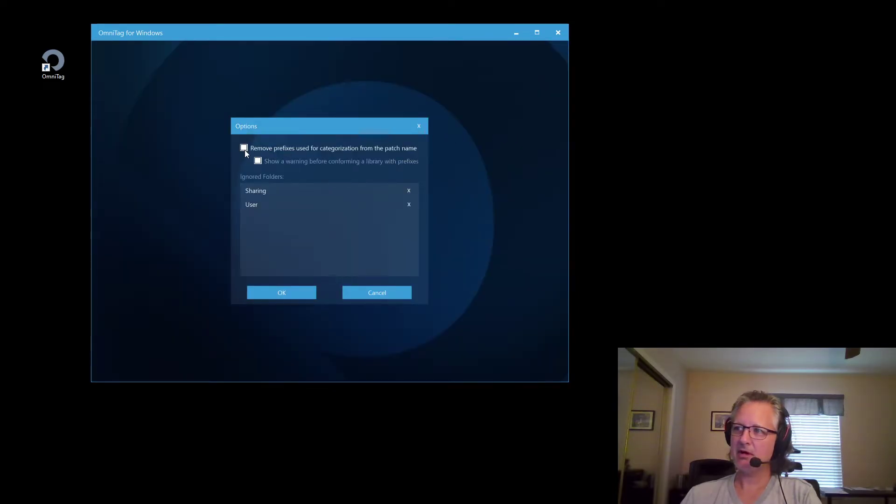
click(281, 295)
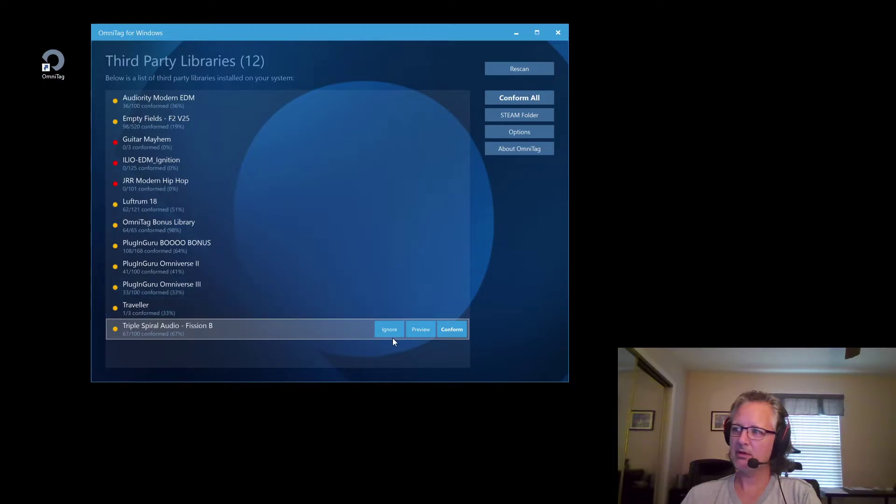
Preview Triple Spiral Audio - Fission B again up to patch 6, highlight its BPM Pulsing type tag, and close the preview.
click(420, 329)
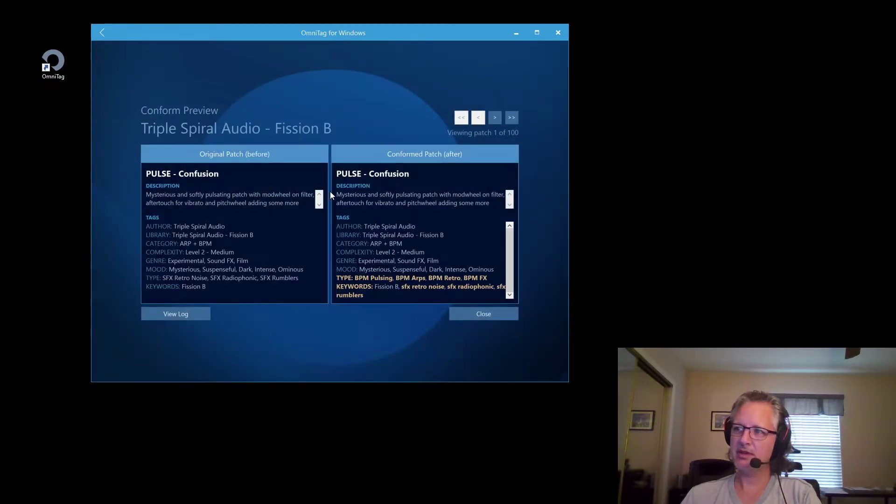
click(495, 119)
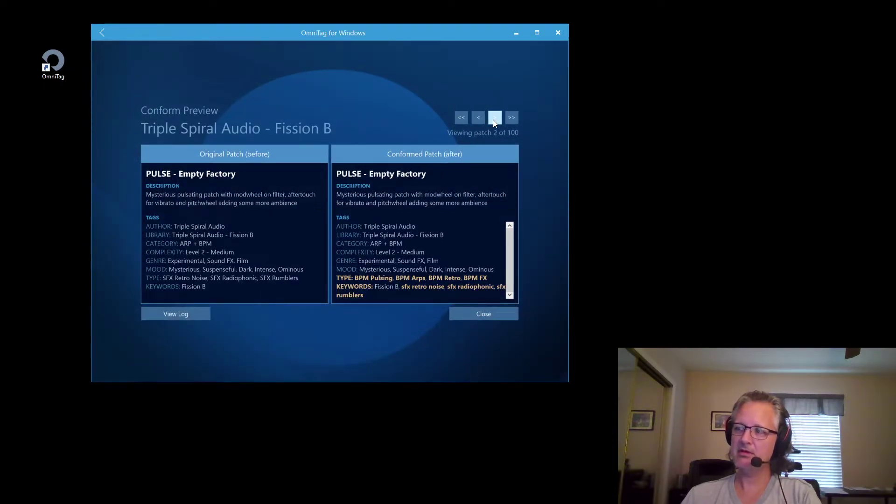
click(495, 119)
click(494, 119)
click(495, 119)
click(495, 119)
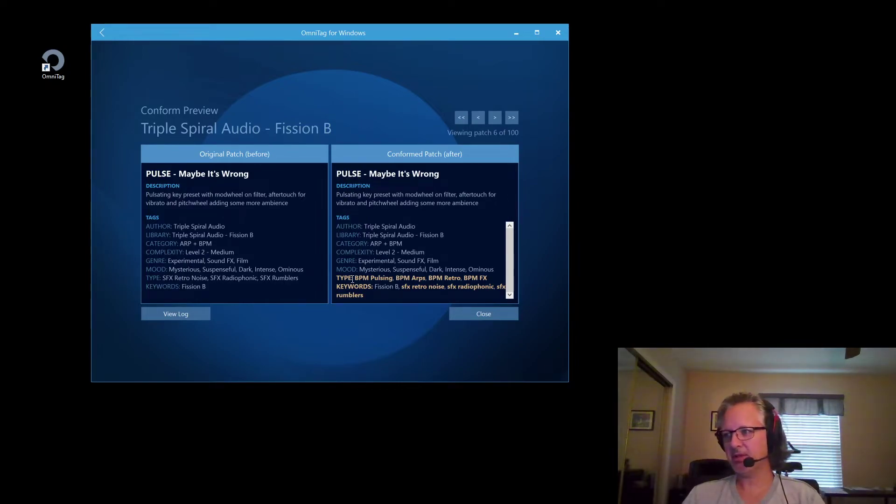
drag(354, 278, 391, 277)
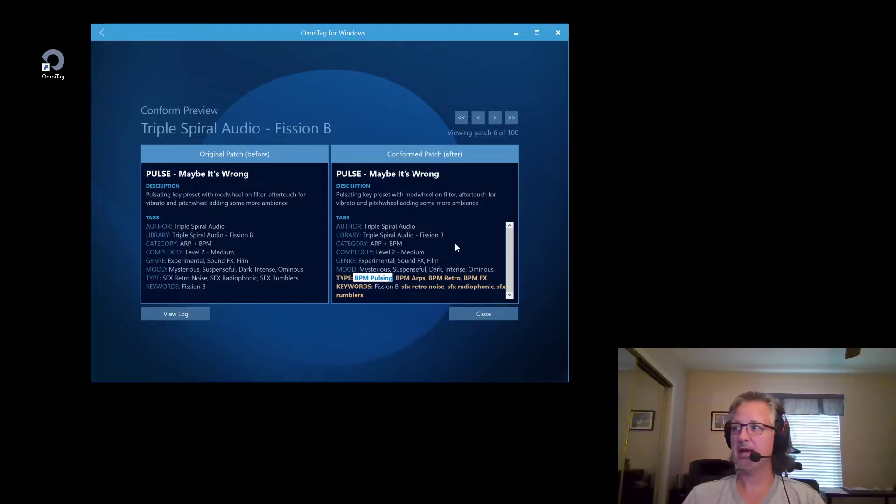
click(455, 317)
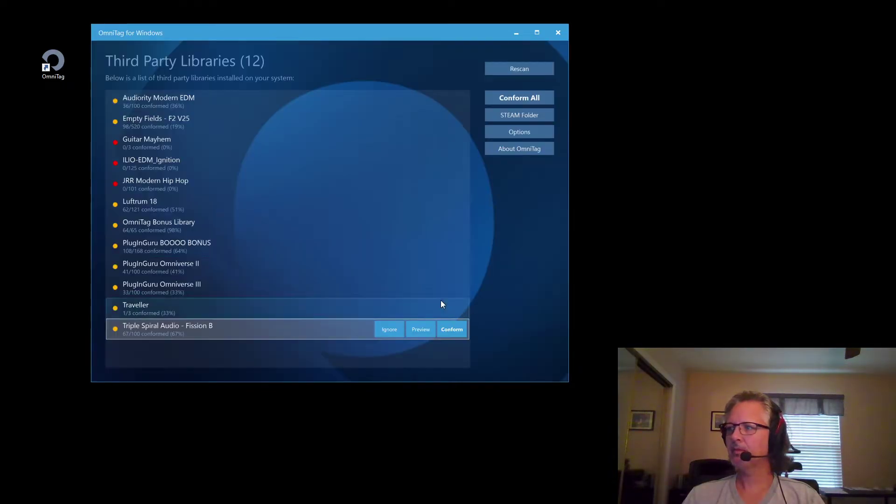
Turn on removing categorization prefixes from the patch name in the options.
click(511, 135)
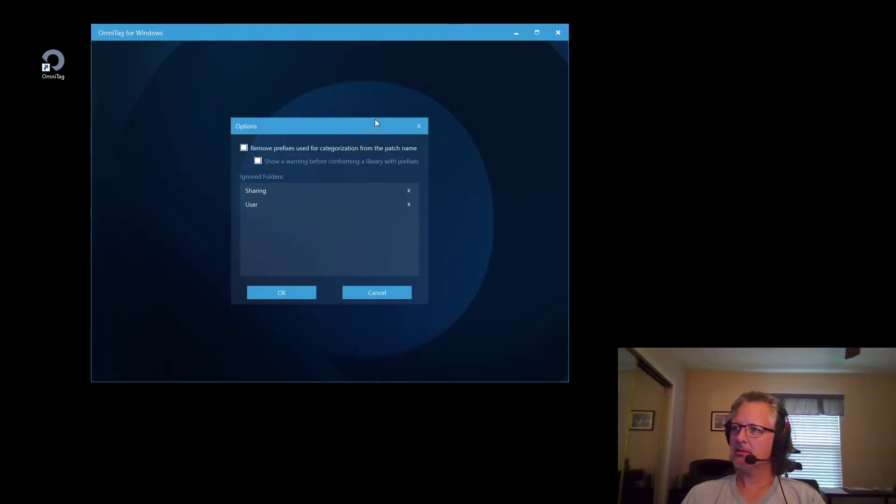
click(244, 149)
click(276, 293)
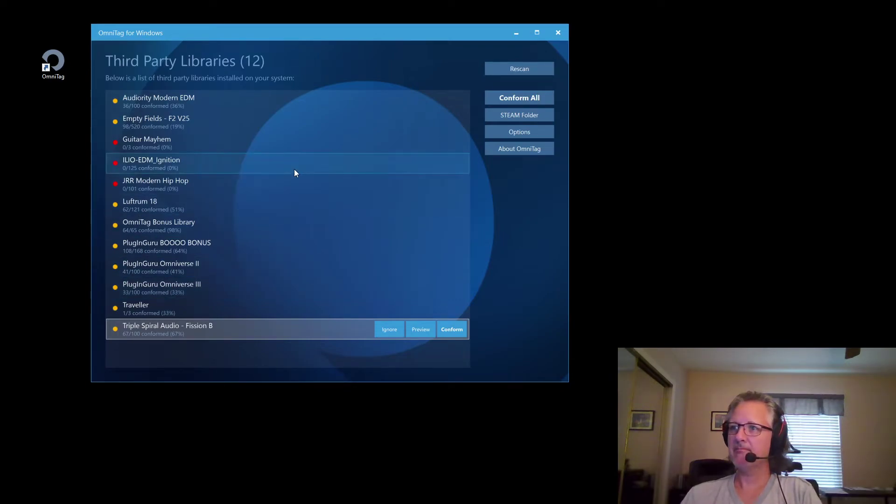
Conform the Audiority Modern EDM library and return to the list of third party libraries.
click(276, 99)
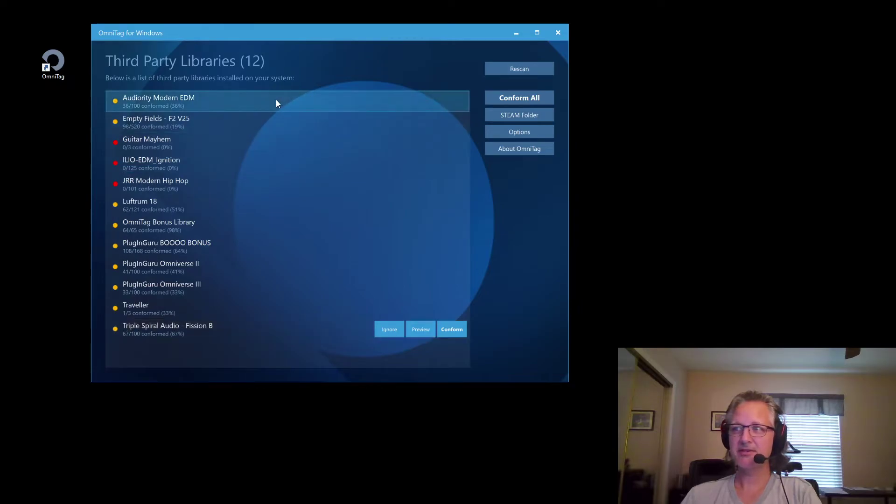
click(451, 102)
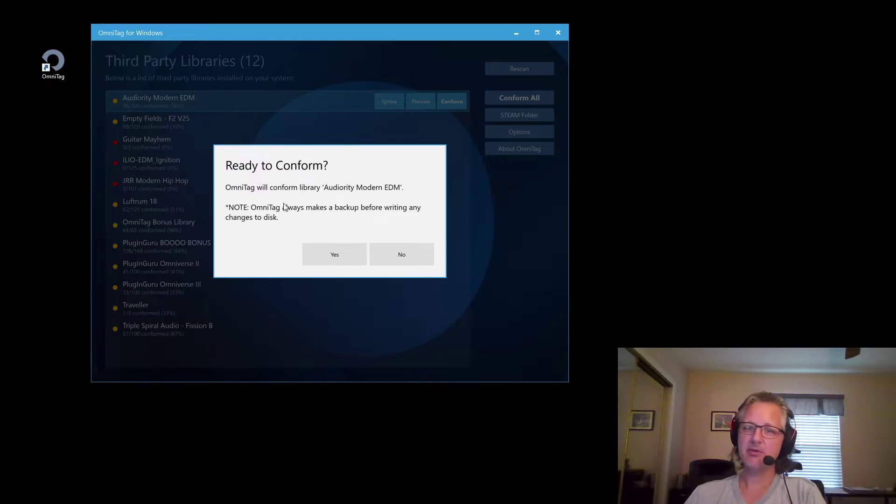
click(328, 255)
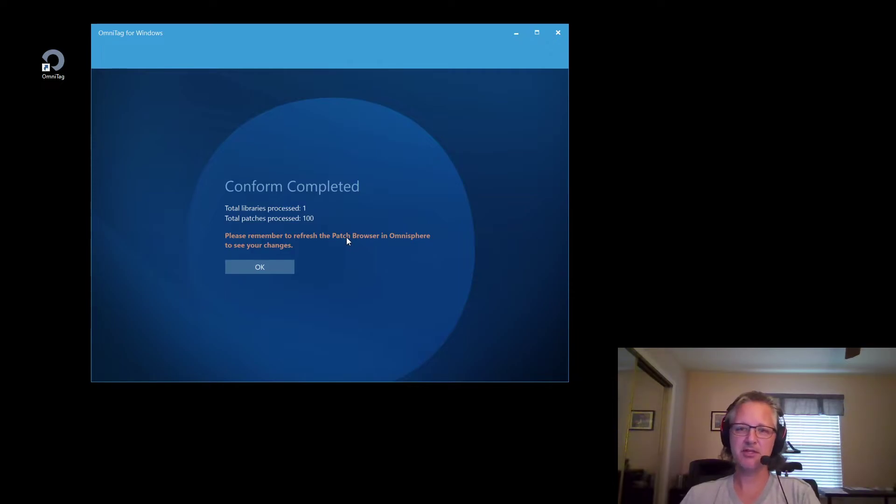
click(277, 272)
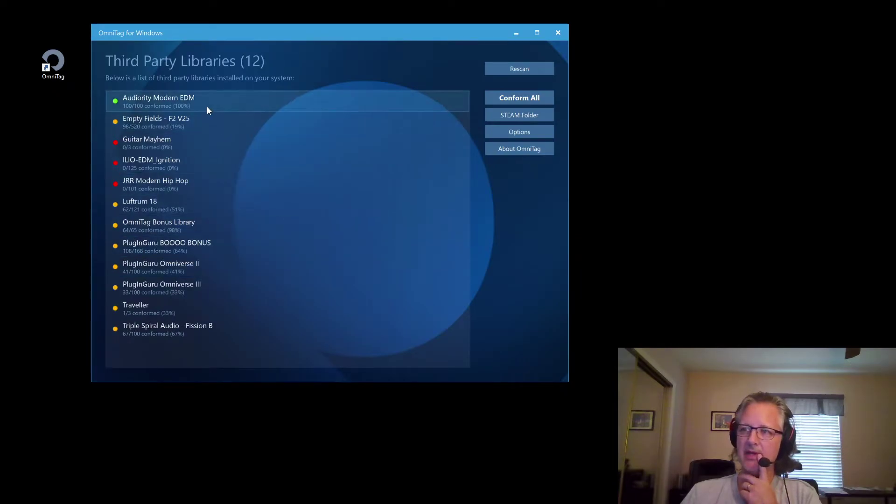
Preview the conformed Audiority Modern EDM library up to patch 4, Bouncing Noise, and close the preview.
mouse_move(183, 105)
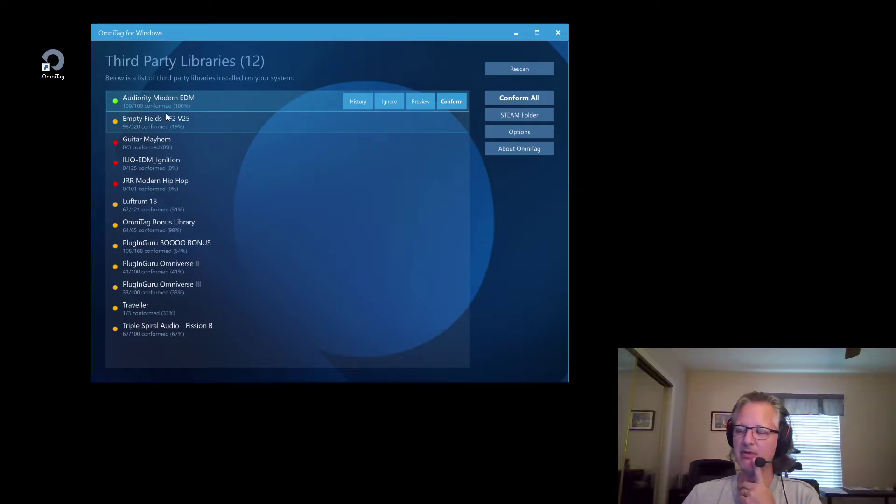
click(423, 102)
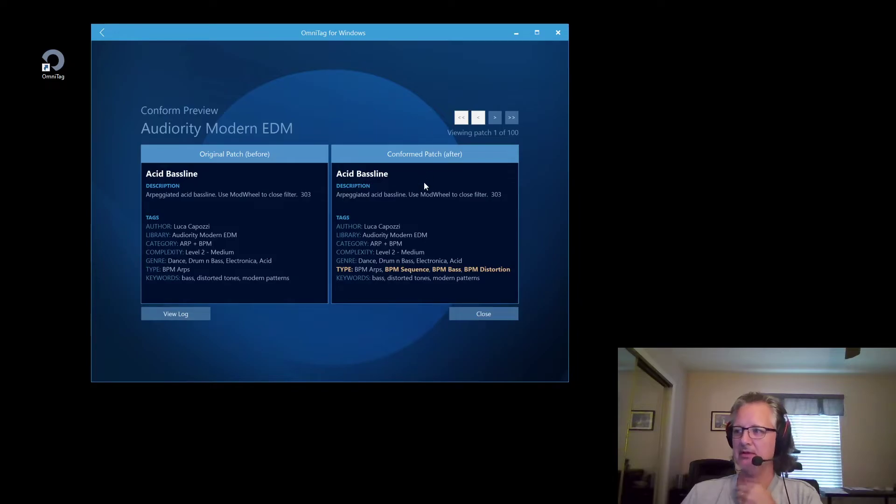
click(495, 117)
click(495, 117)
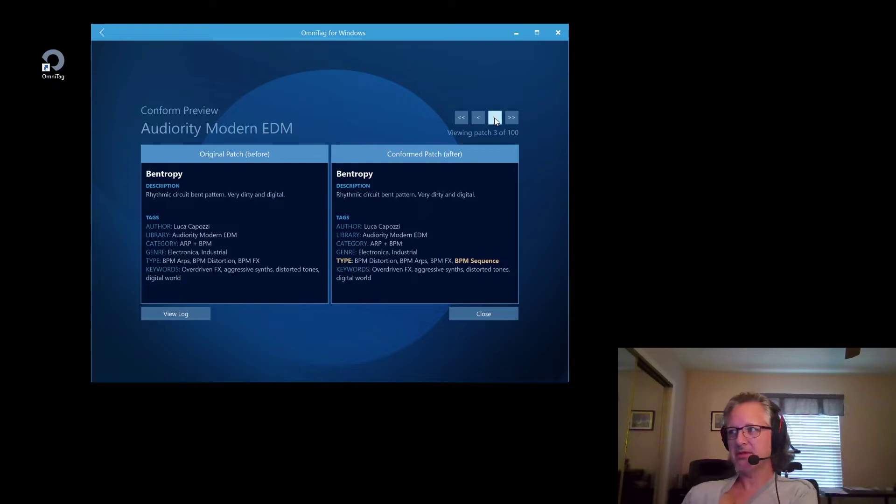
click(495, 117)
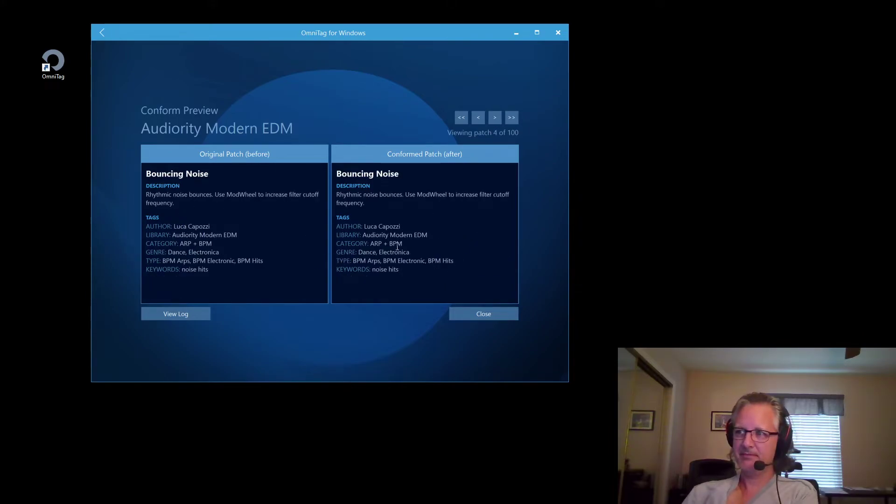
click(470, 311)
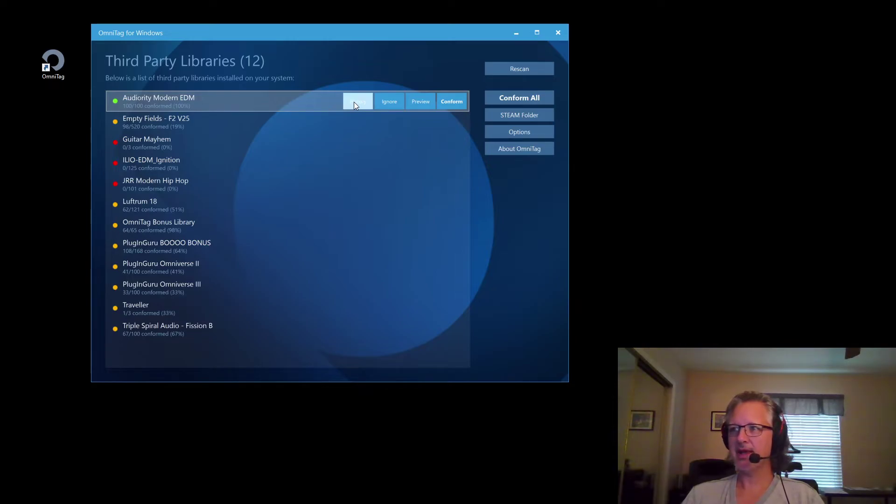
Open the October 28, 2021 conform event in Audiority Modern EDM's history and read through its log to the Rainbow patch.
click(356, 102)
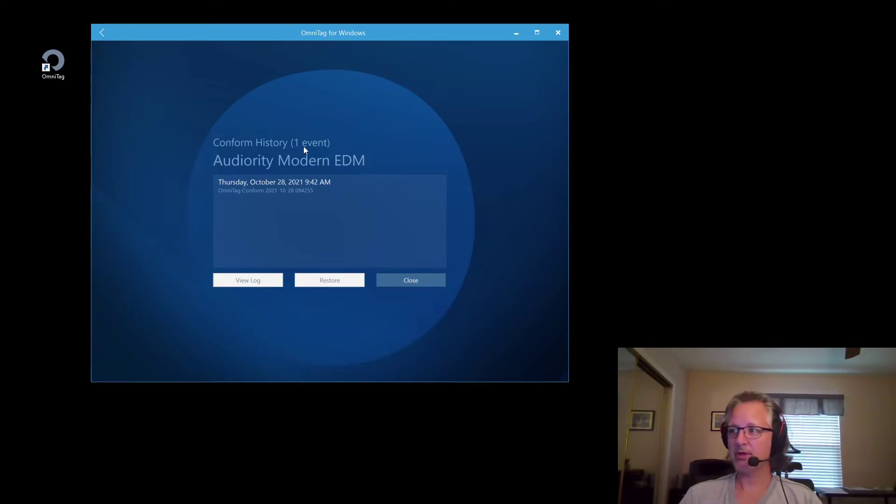
click(256, 184)
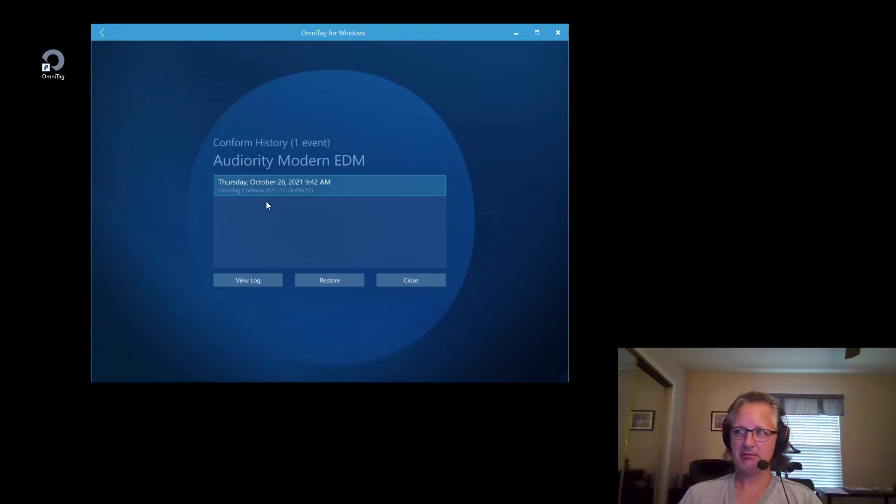
click(246, 281)
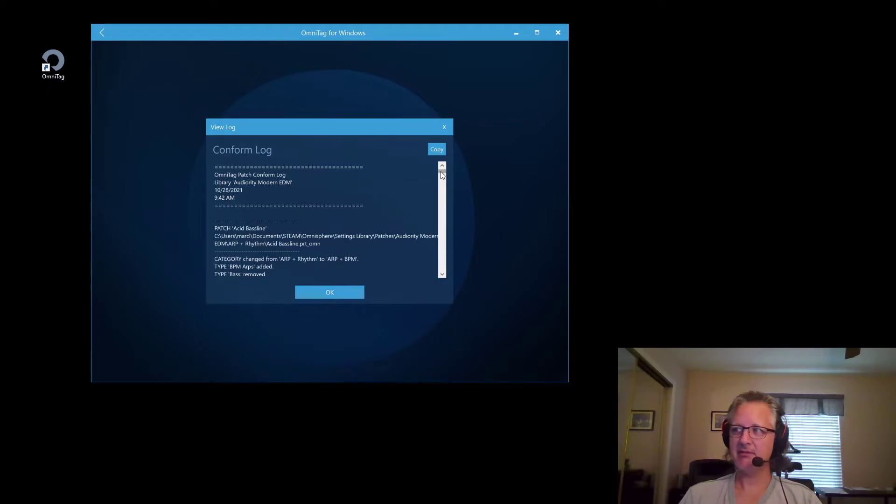
drag(441, 172, 440, 172)
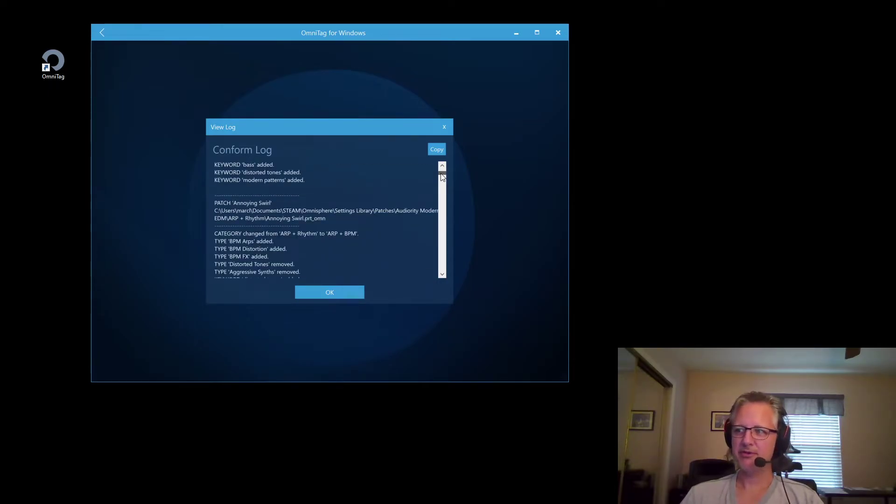
scroll(440, 172, down, 3)
drag(441, 177, 444, 201)
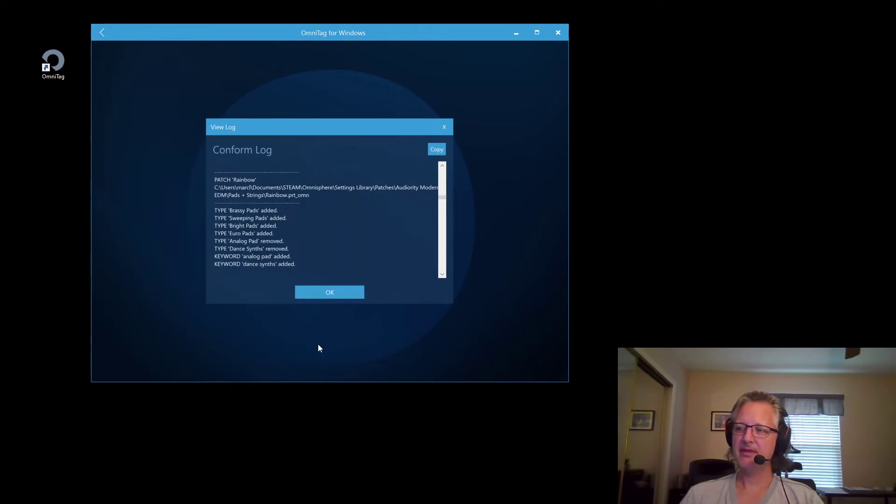
Close the conform log and restore Audiority Modern EDM from its October 28, 2021 9:42 AM backup.
click(332, 293)
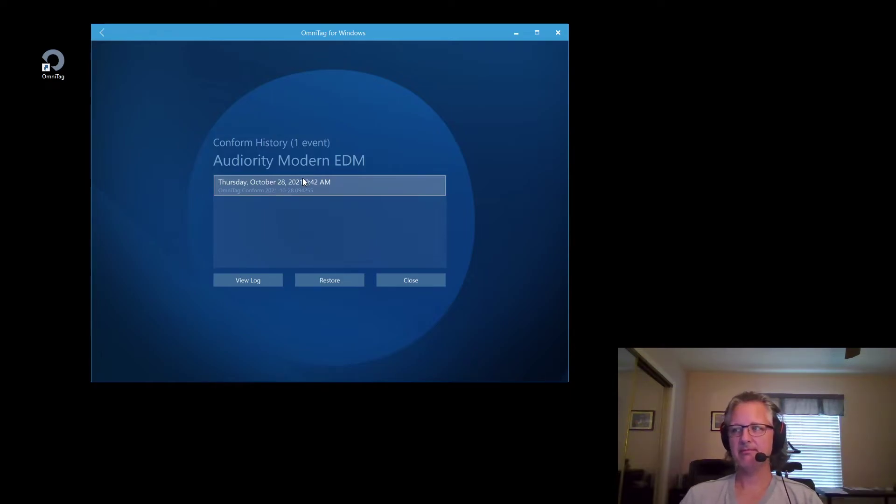
click(284, 187)
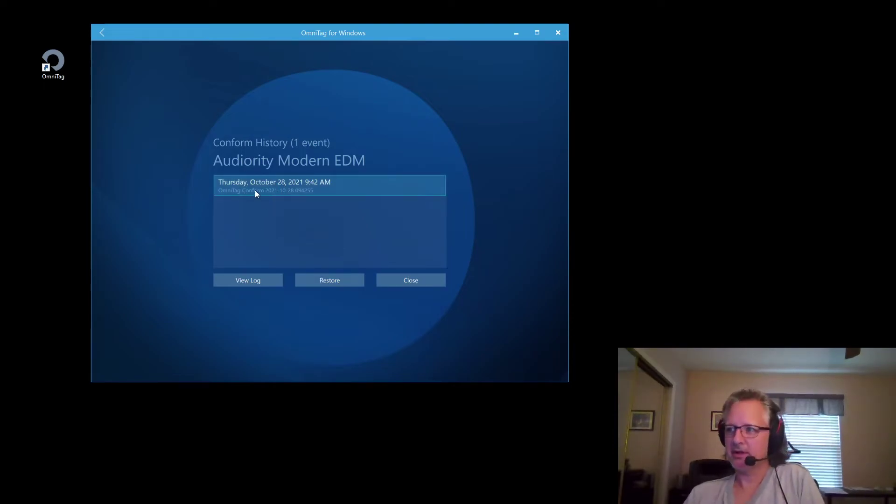
click(327, 279)
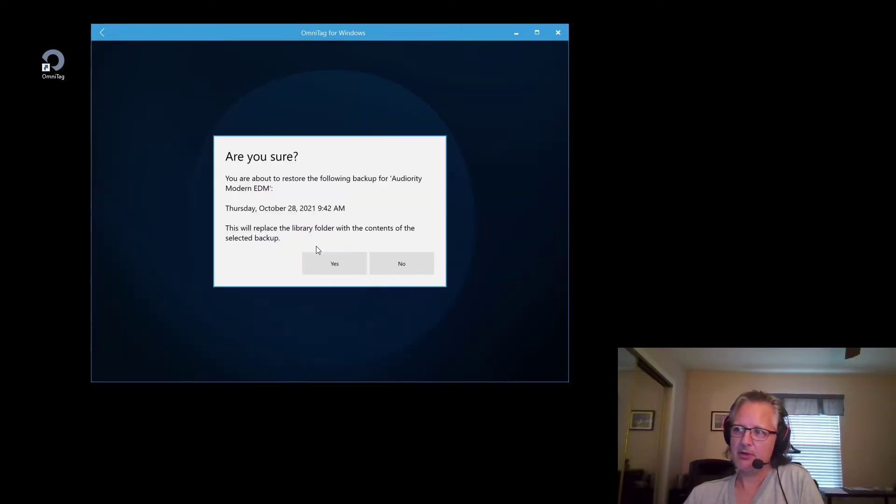
click(329, 264)
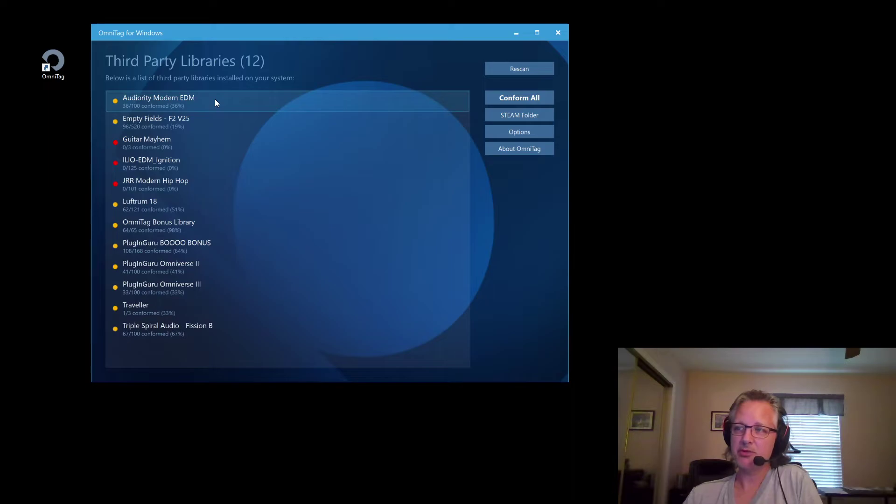
Conform all 12 unconformed third party libraries at once.
click(214, 99)
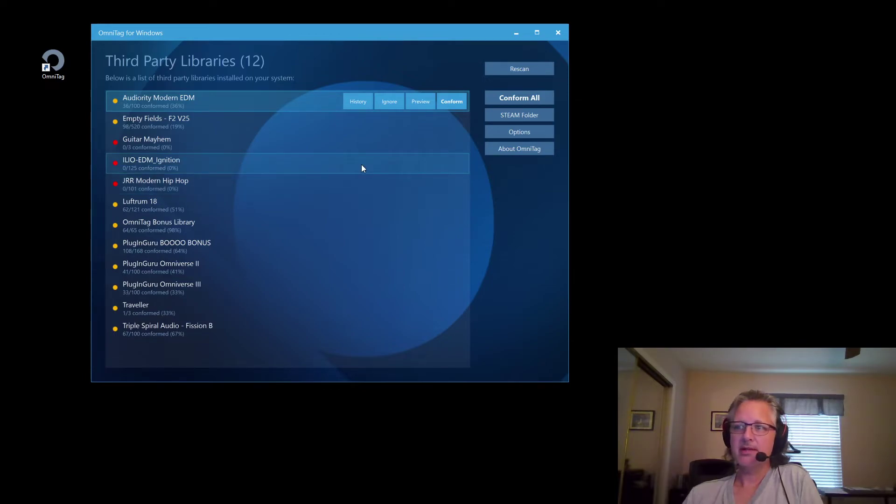
click(513, 99)
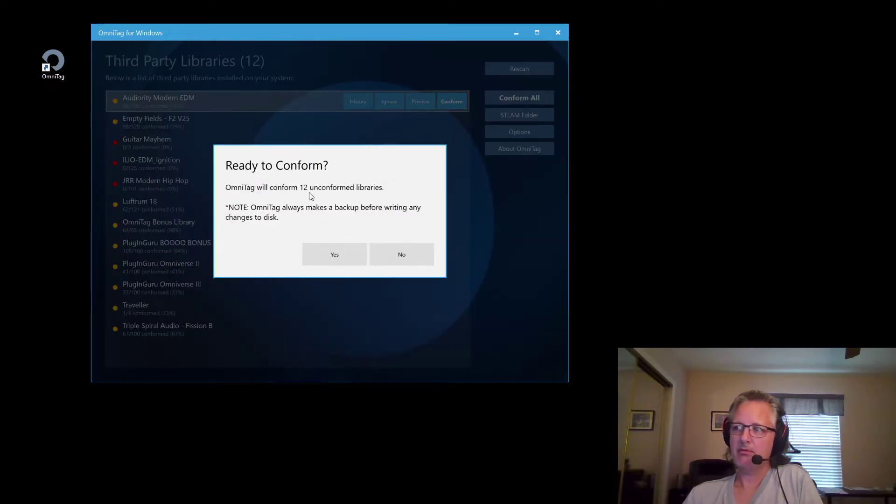
click(327, 262)
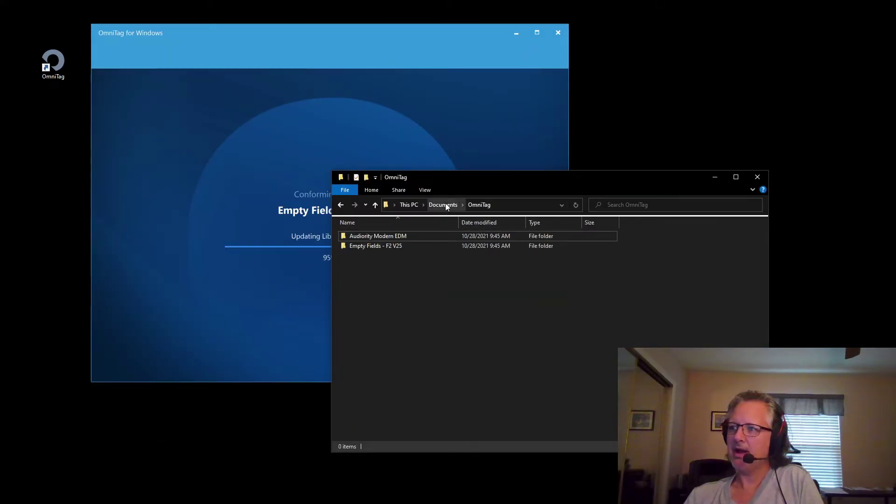
drag(446, 176, 183, 285)
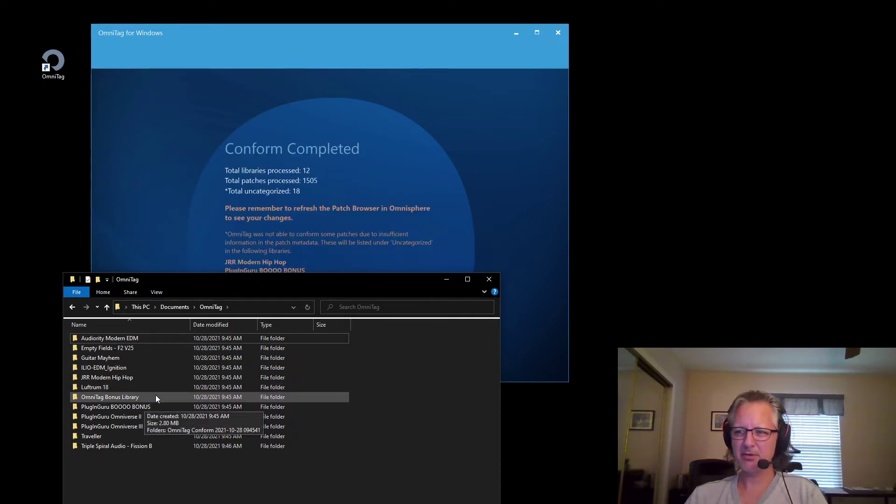
double_click(119, 338)
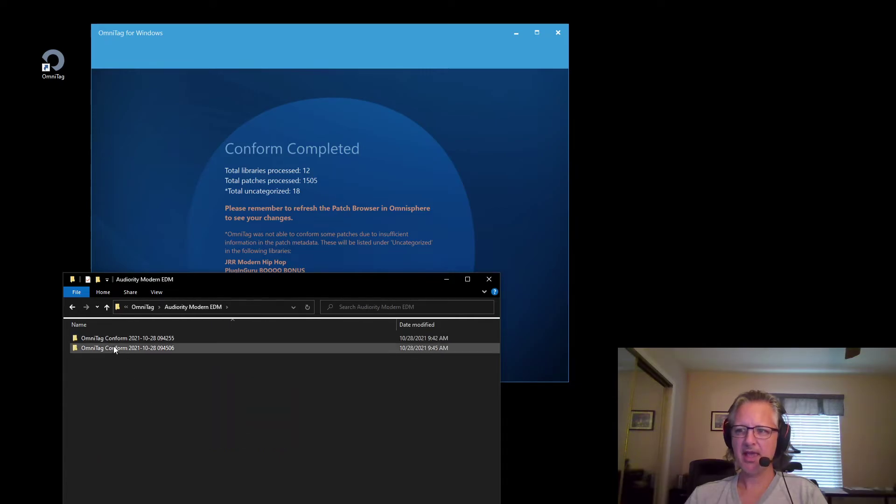
mouse_move(119, 340)
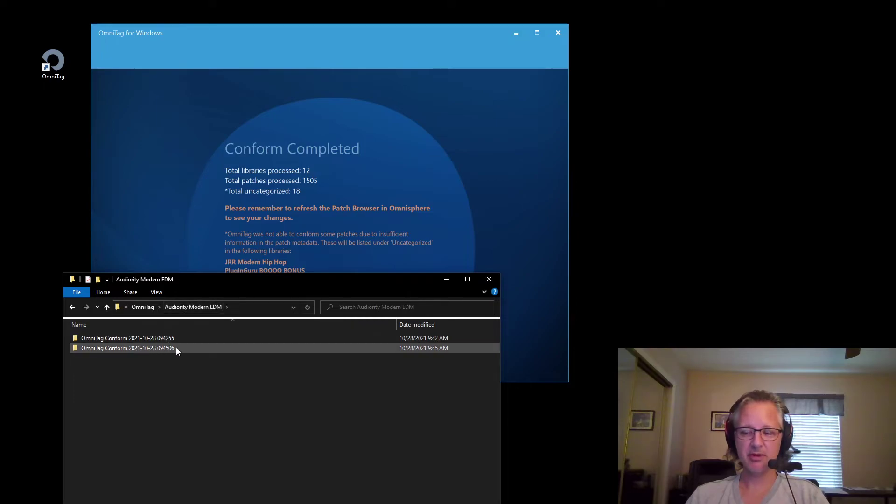
double_click(150, 347)
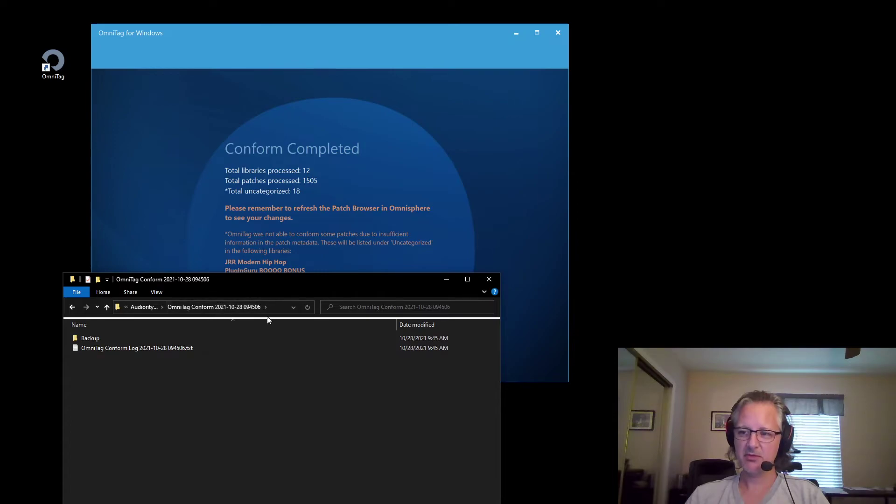
click(90, 338)
double_click(90, 338)
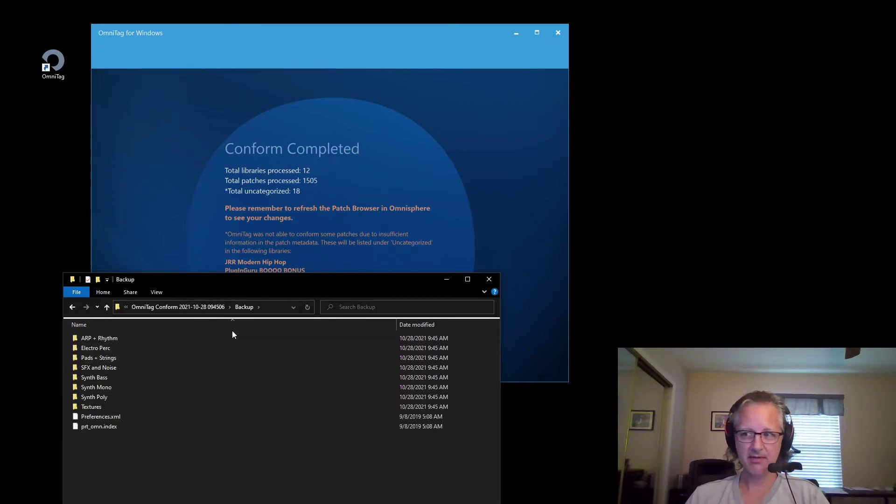
click(215, 311)
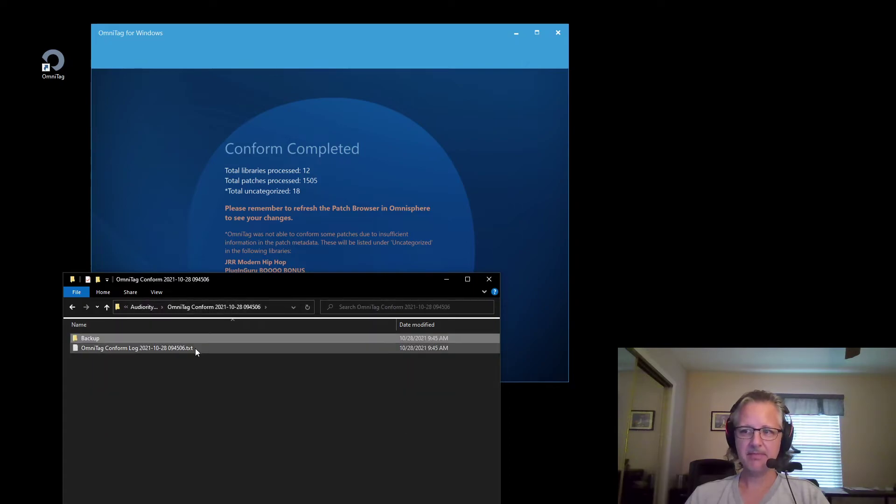
Open OmniTag Conform Log 2021-10-28 094506.txt in Notepad, enlarge the window to read the log, and close it.
click(147, 349)
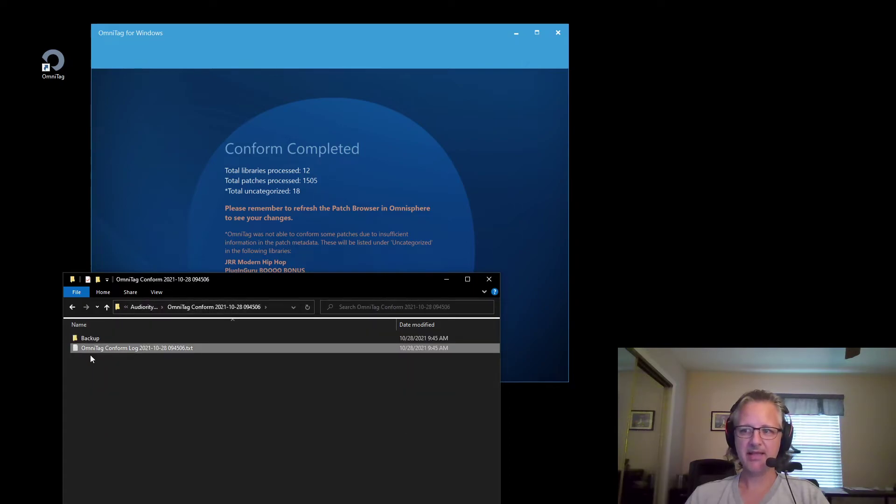
double_click(141, 348)
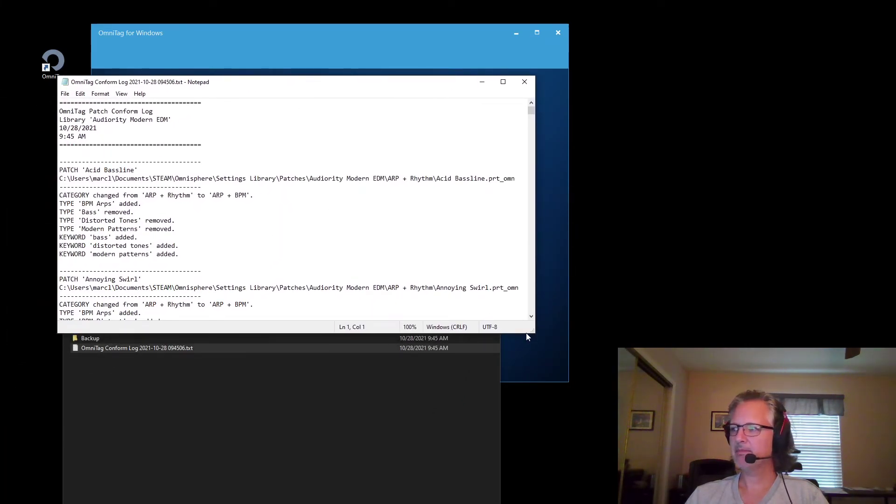
drag(533, 331, 550, 398)
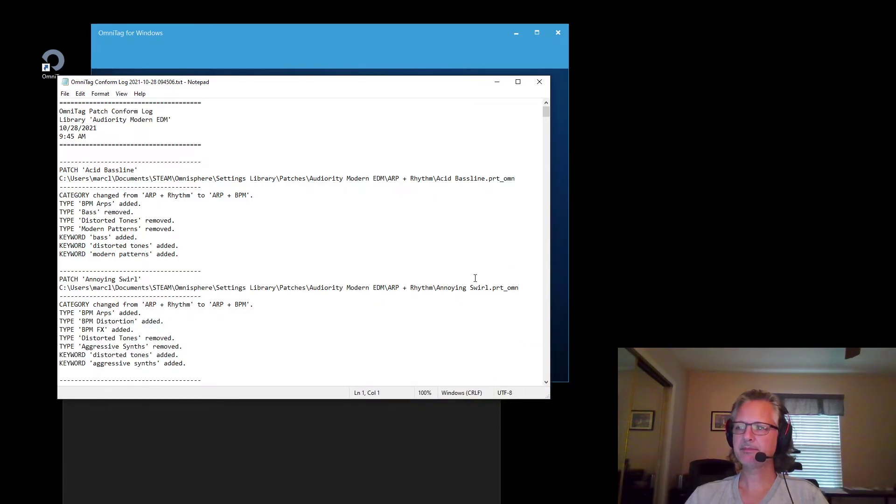
click(539, 82)
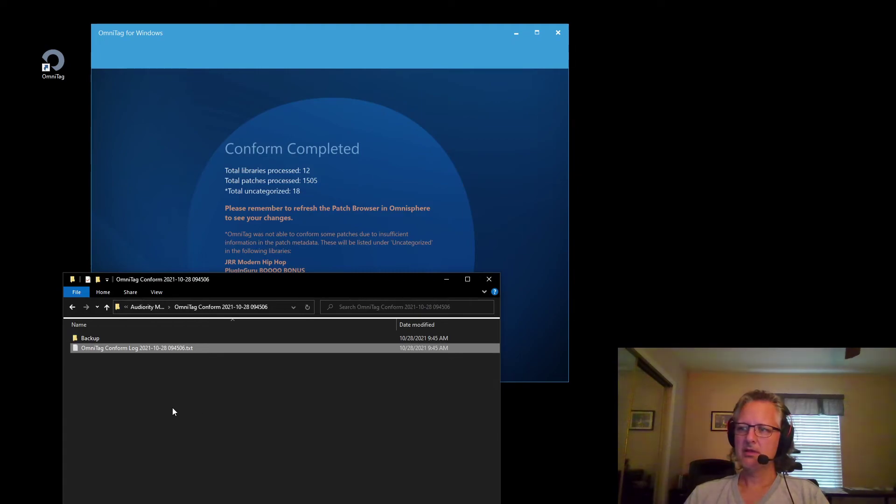
Go back up to the main OmniTag backup folder, close File Explorer and dismiss the conform summary in OmniTag.
click(153, 306)
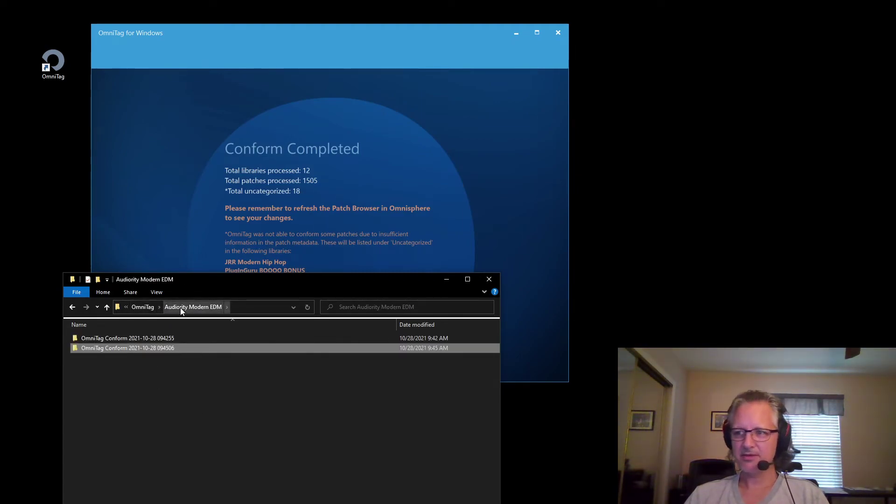
click(146, 307)
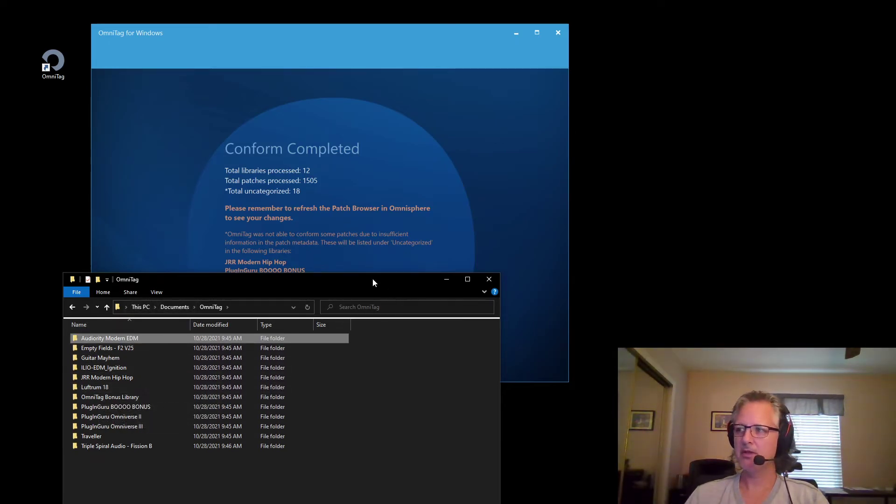
click(488, 279)
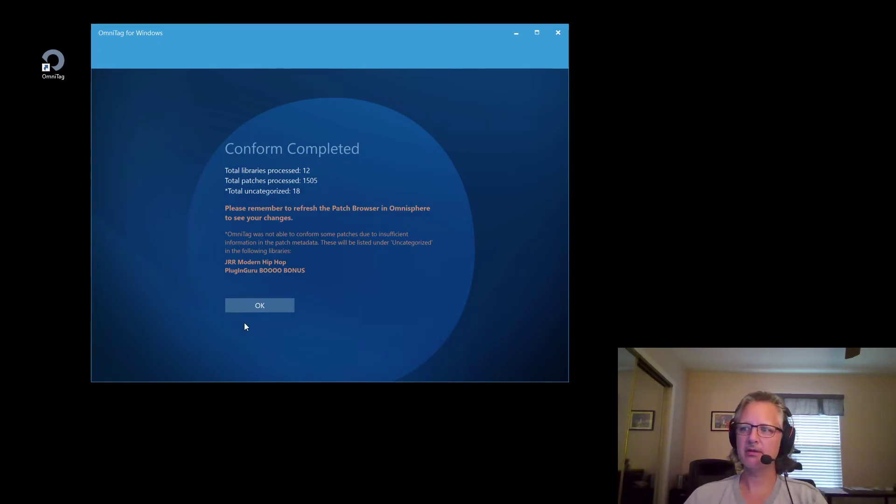
click(267, 307)
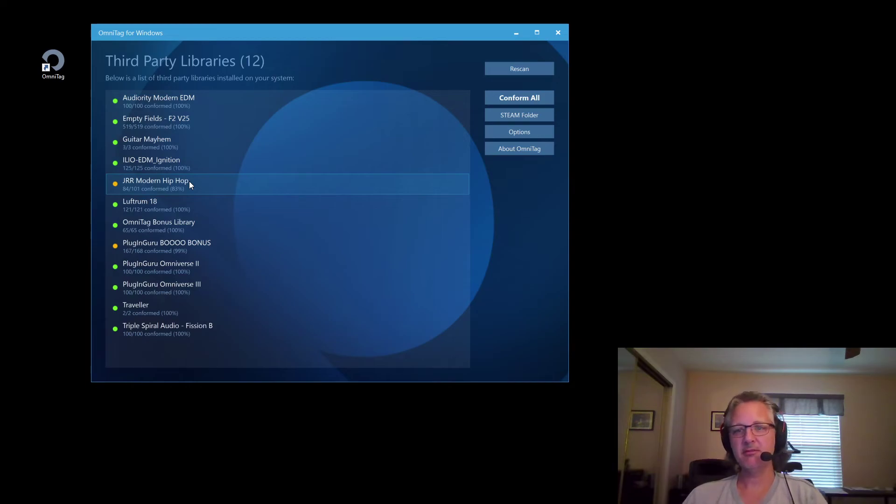
Preview the JRR Modern Hip Hop library and step through its patches past patch 10, Easy Melody, comparing the before and after tags.
click(202, 183)
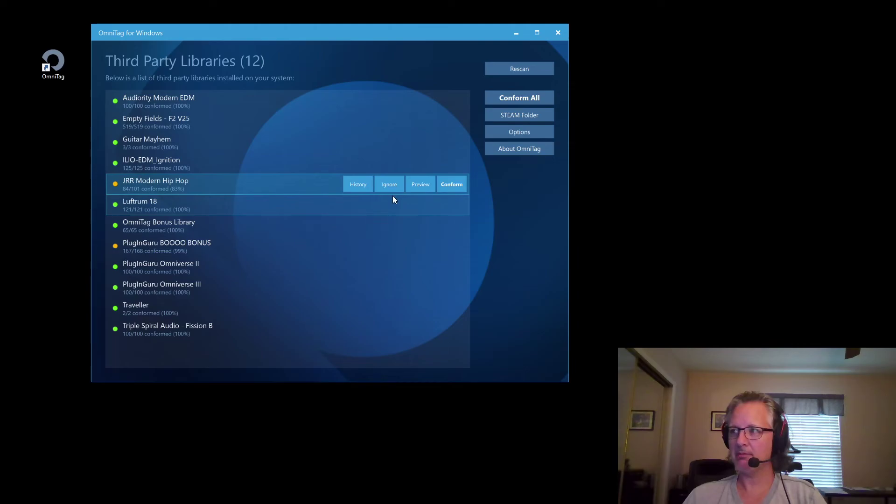
click(419, 185)
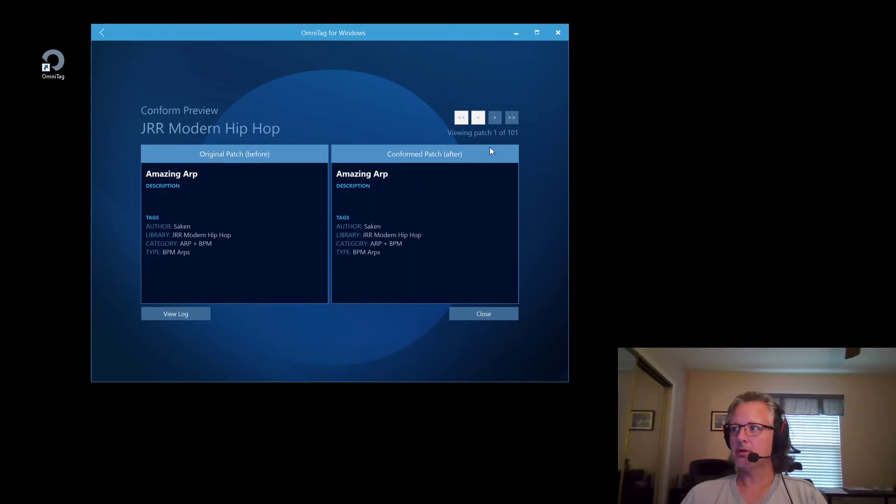
click(495, 118)
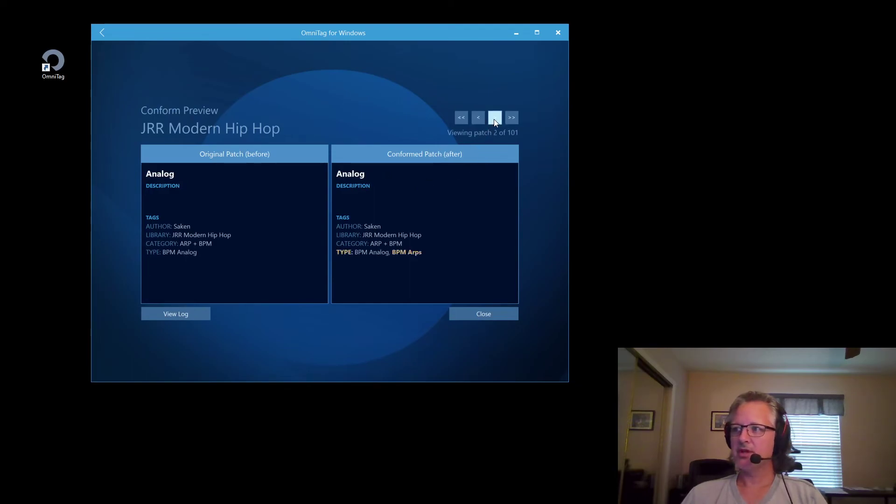
click(495, 119)
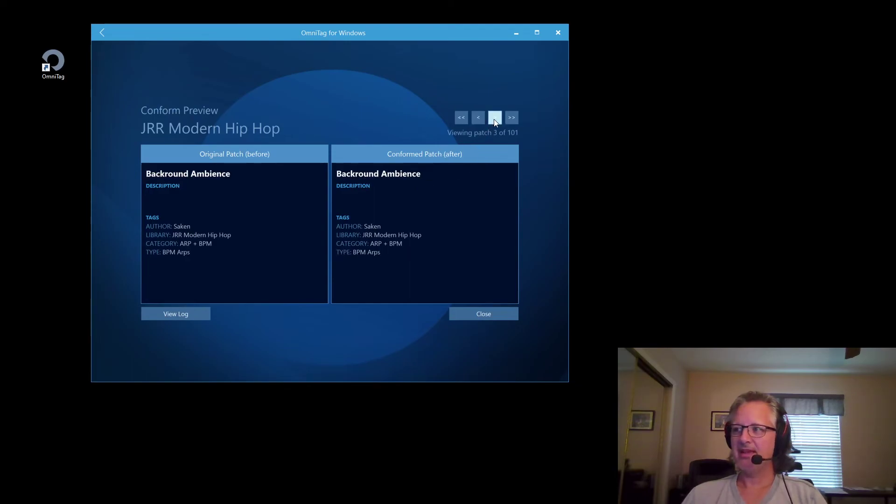
click(494, 119)
click(495, 119)
click(495, 119)
click(494, 119)
click(495, 119)
click(495, 119)
click(495, 119)
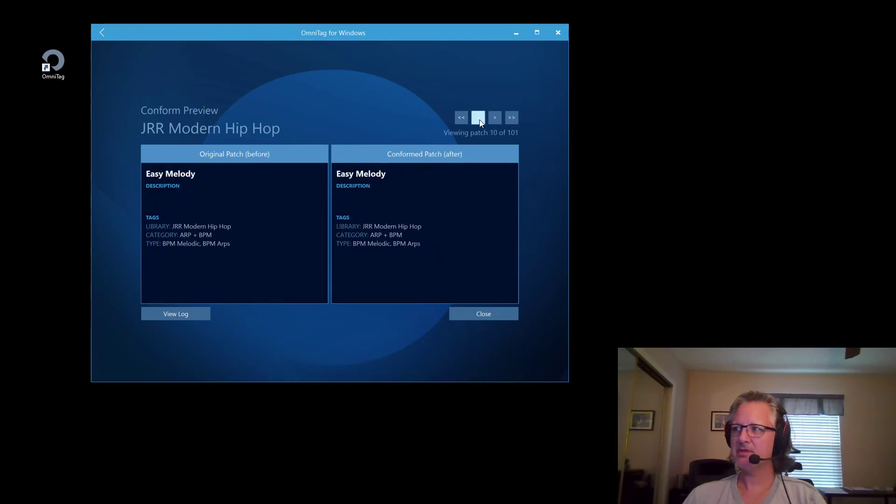
click(479, 120)
click(495, 119)
click(494, 119)
click(494, 119)
click(495, 119)
click(495, 119)
click(495, 119)
click(495, 119)
Jump to the library's last patch, step back to patch 100, Wah chord, highlight its original category, and close the preview.
click(511, 117)
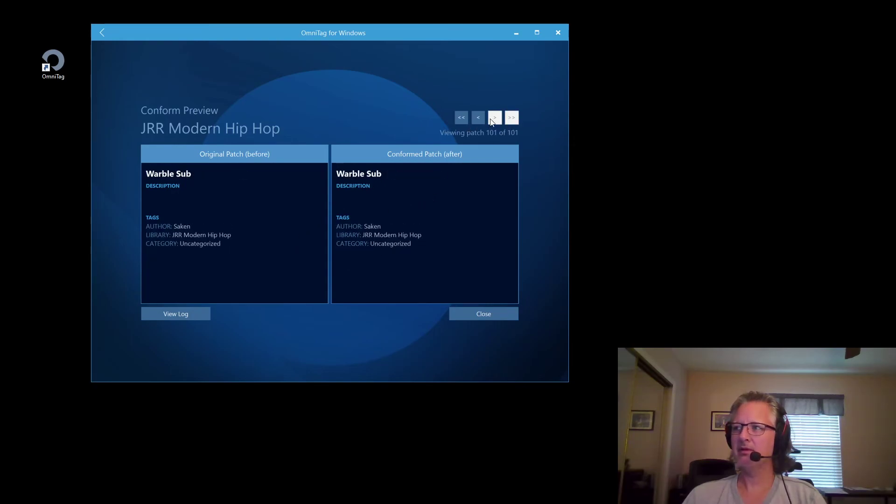
click(478, 120)
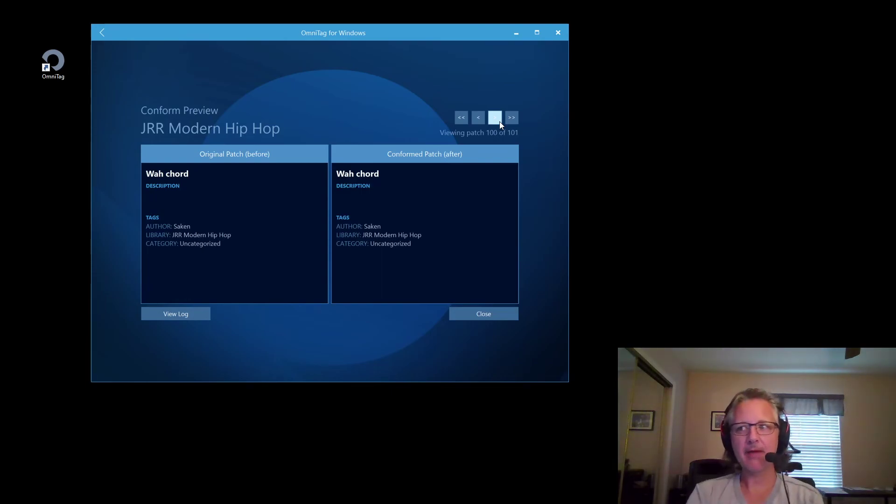
double_click(206, 244)
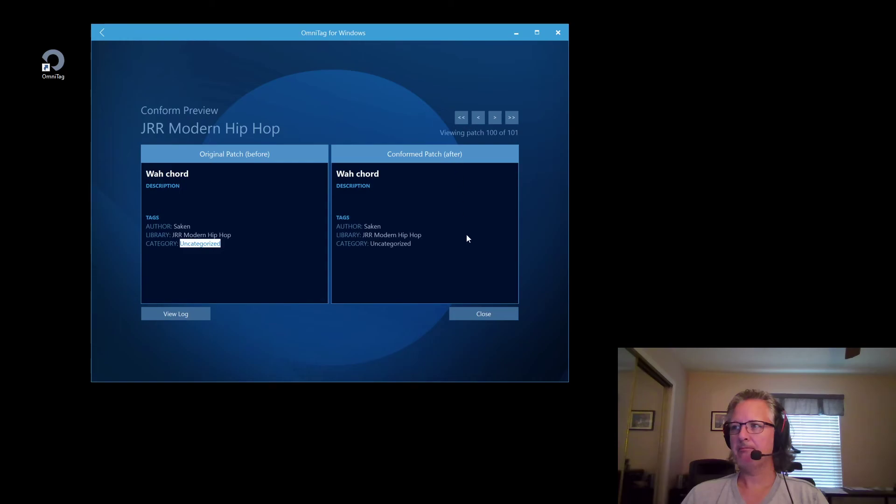
click(480, 311)
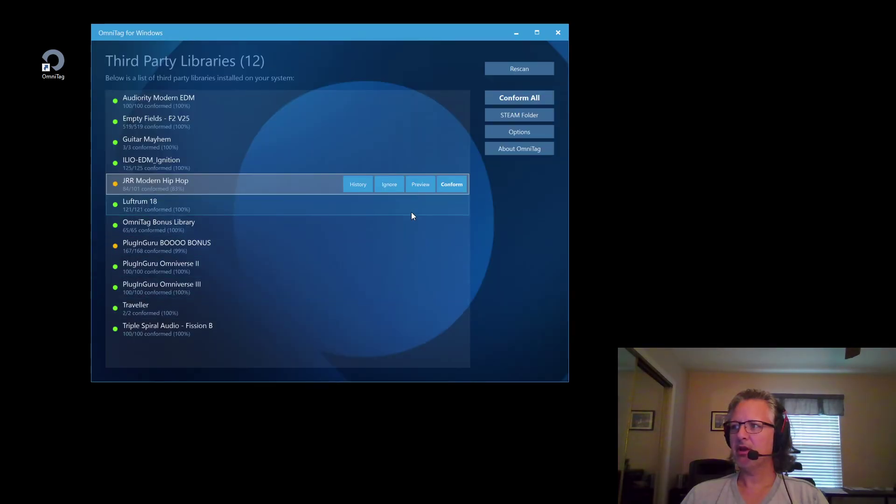
Restore JRR Modern Hip Hop from its October 28, 2021 9:45 AM conform history backup.
click(350, 185)
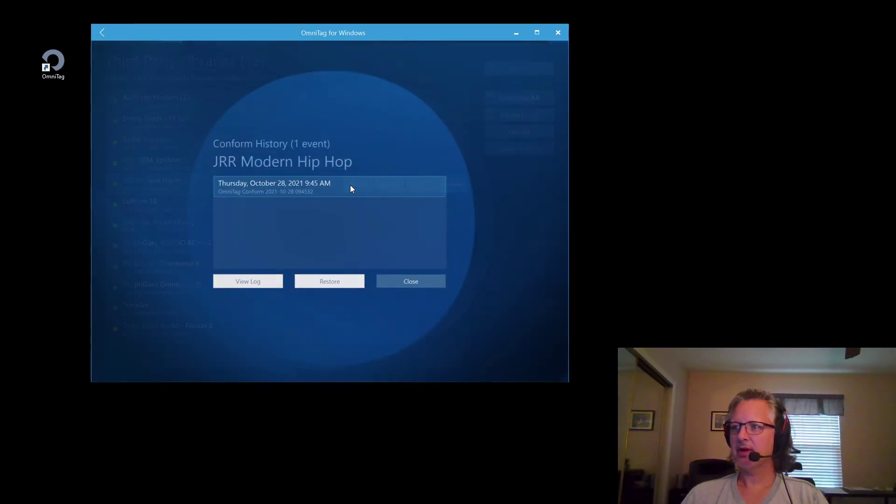
click(329, 282)
click(334, 263)
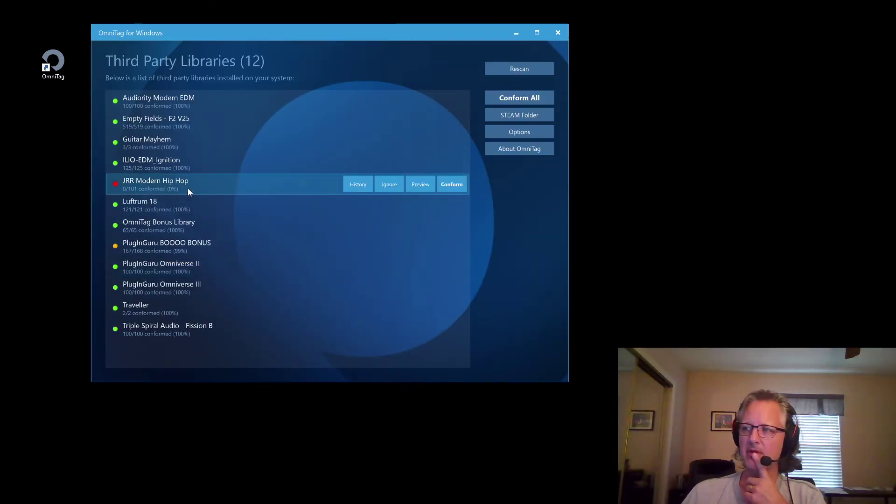
Preview the restored JRR Modern Hip Hop library, highlight Agressive Pluck's Percussive Colors type, and advance to patch 2, Ahhg Chords.
click(421, 186)
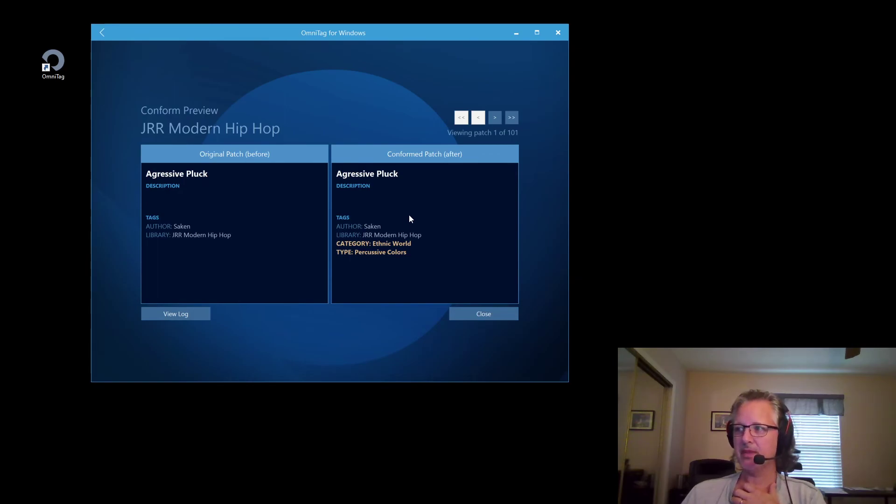
drag(355, 252, 402, 252)
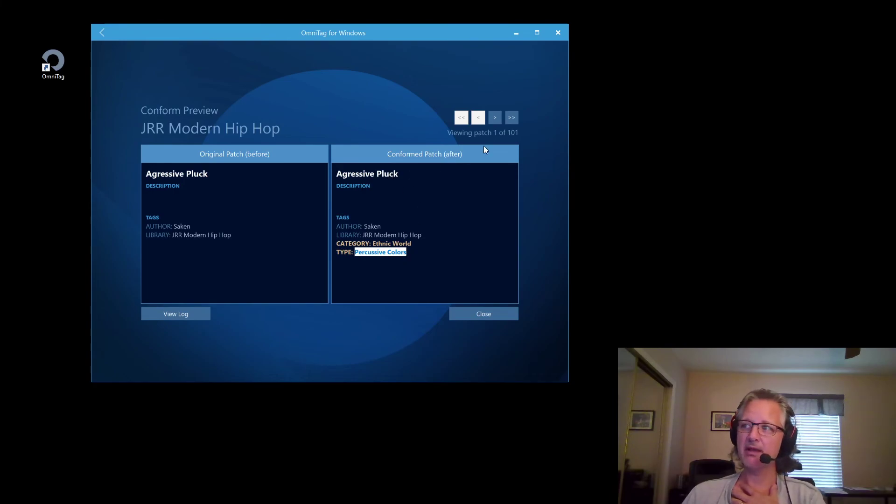
click(497, 117)
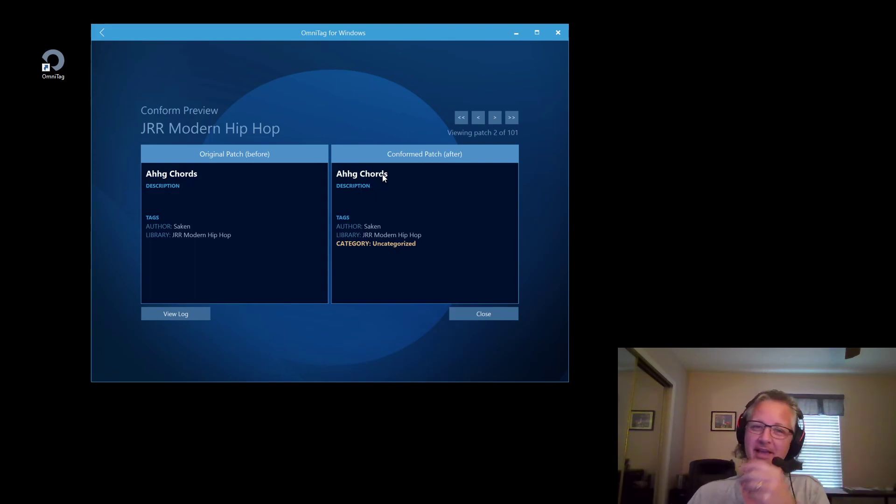
Conform the JRR Modern Hip Hop library again after closing its preview, and select the Audiority Modern EDM library.
click(478, 313)
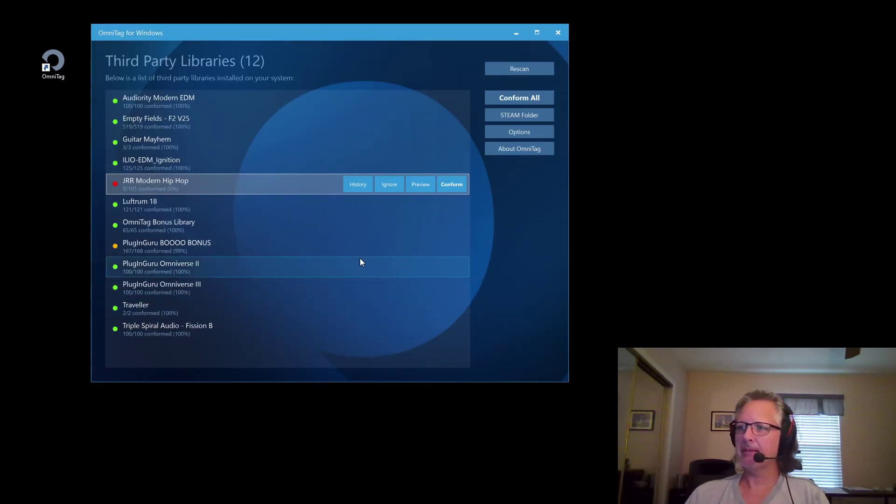
click(449, 186)
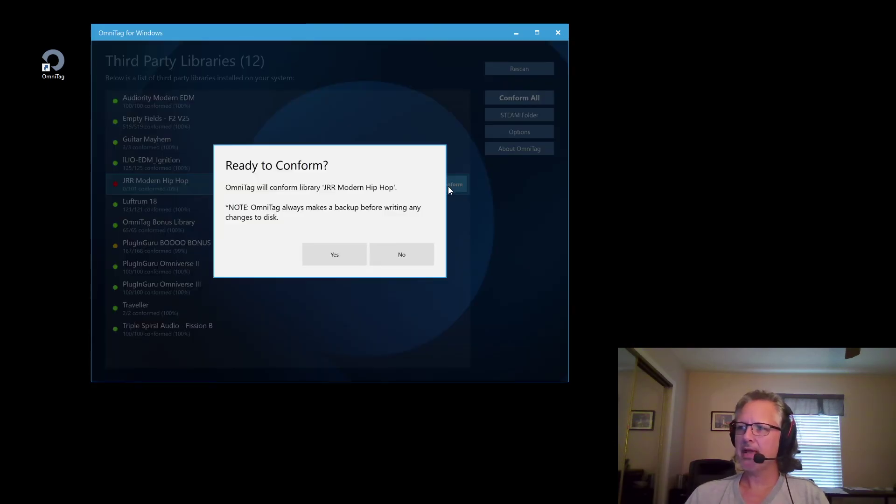
click(335, 259)
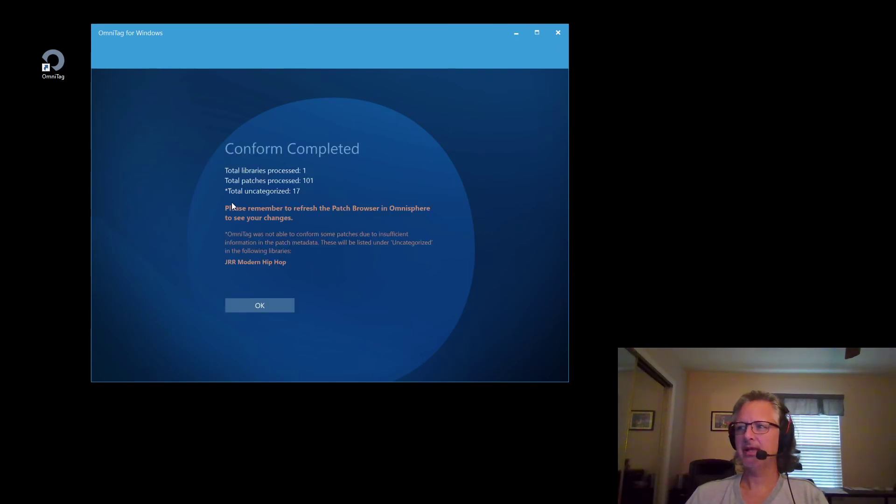
click(249, 308)
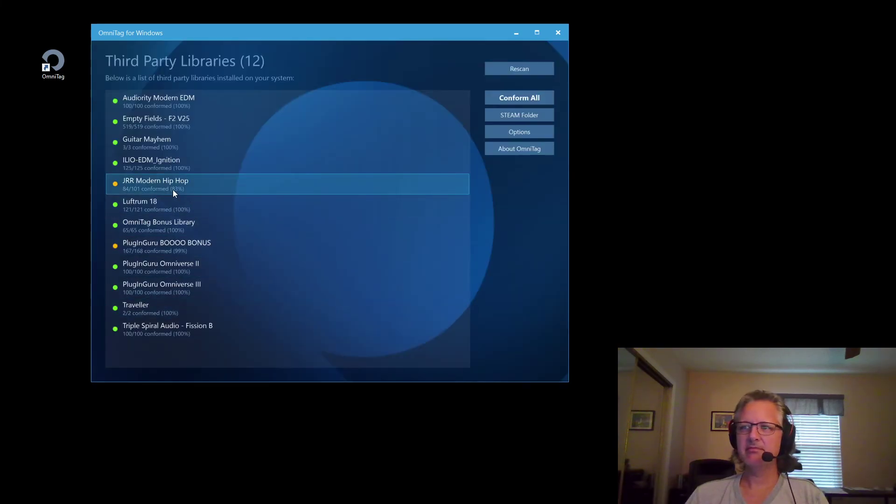
mouse_move(173, 189)
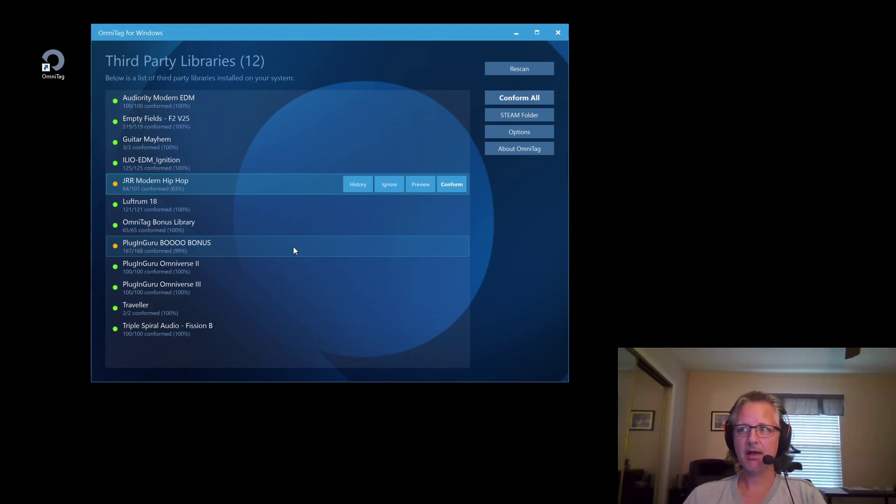
click(332, 100)
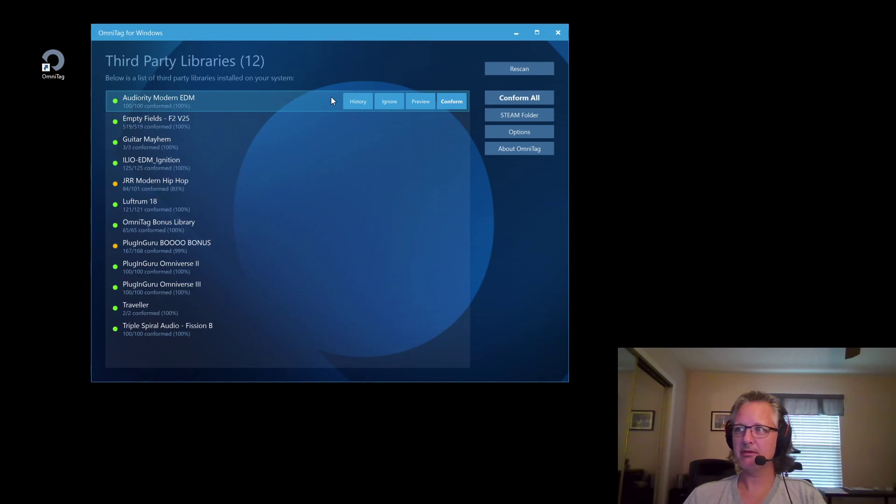